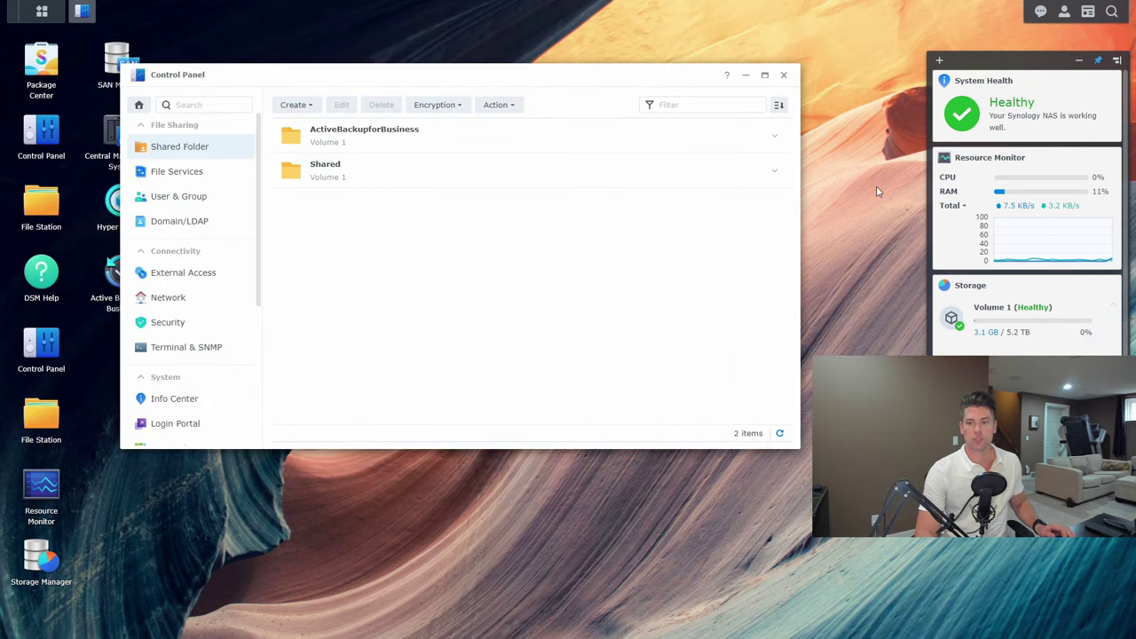
- Review the details of the Shared folder on Volume 1 and close Control Panel
{"action": "left_click", "coordinate": [778, 177]}
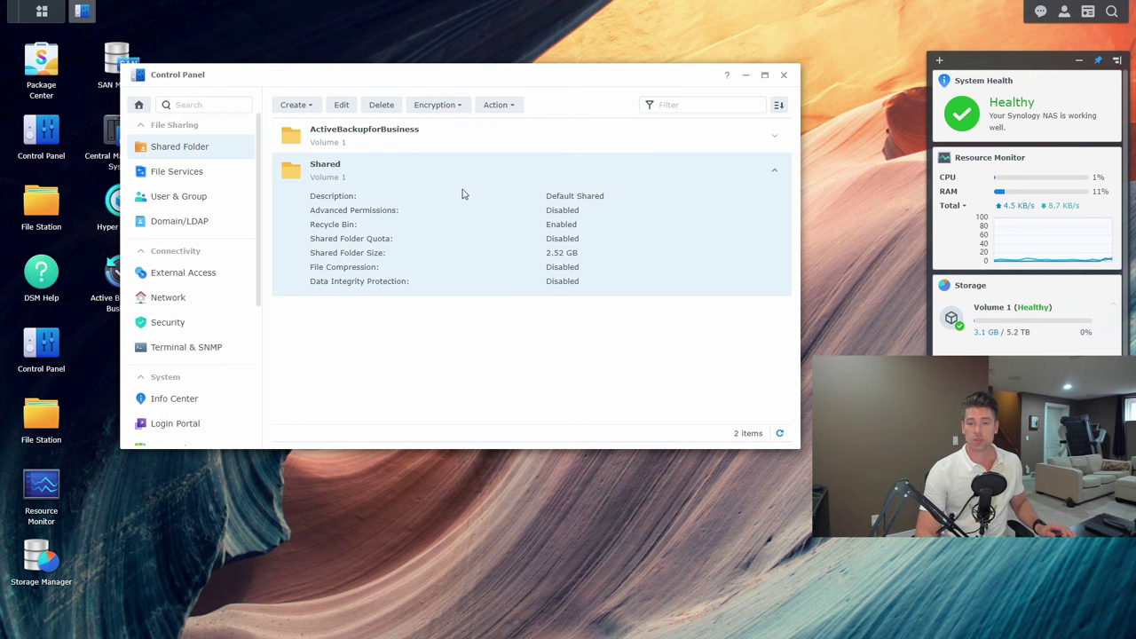
{"action": "left_click", "coordinate": [784, 76]}
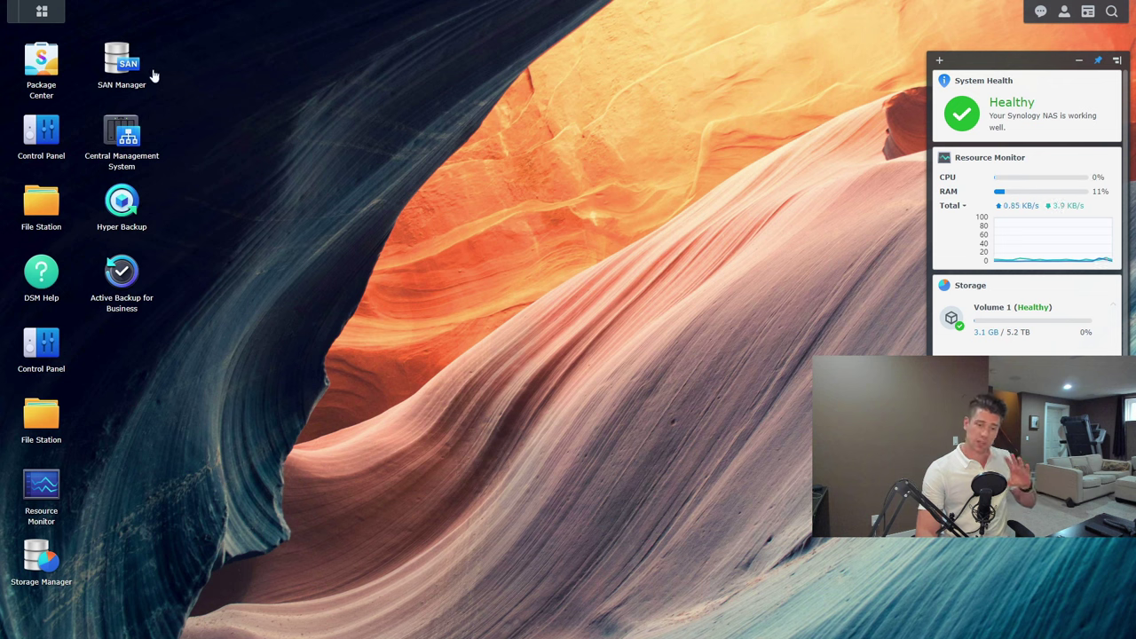
- Open Hyper Backup, choose Synology C2 Storage as the backup destination and allow access to the C2 Storage account
{"action": "left_click", "coordinate": [42, 10]}
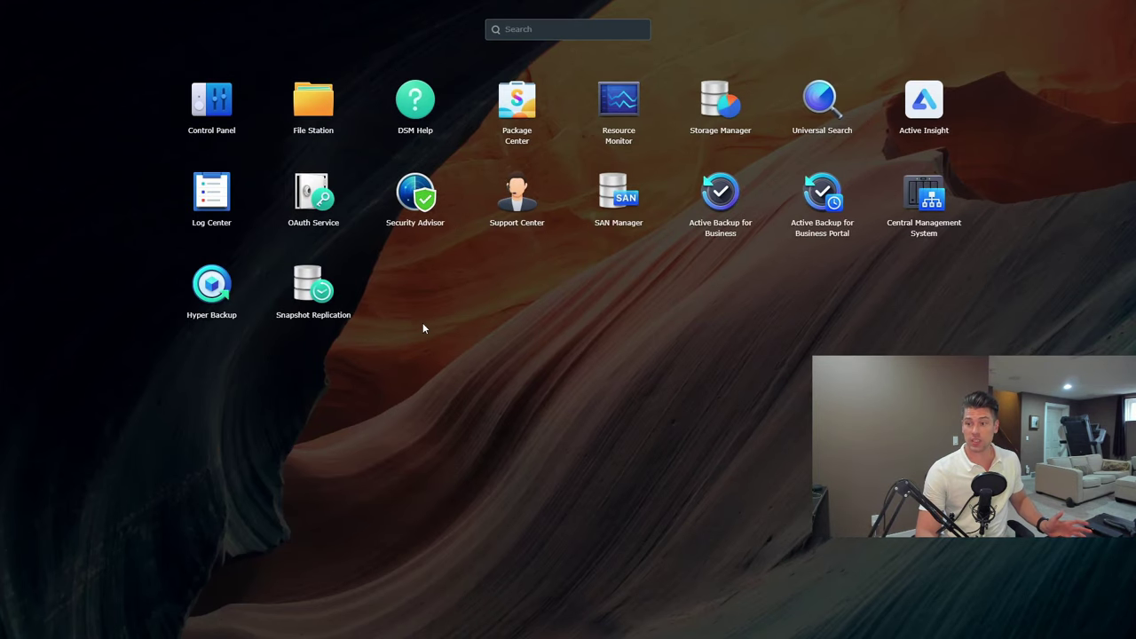
{"action": "left_click", "coordinate": [213, 284]}
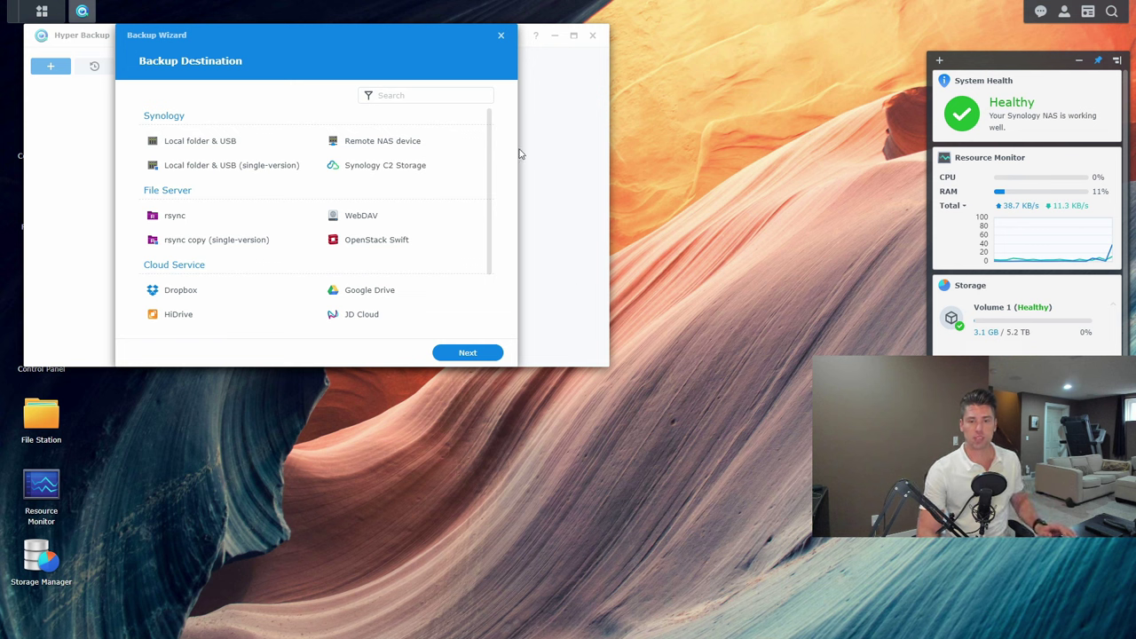
{"action": "left_click", "coordinate": [406, 171]}
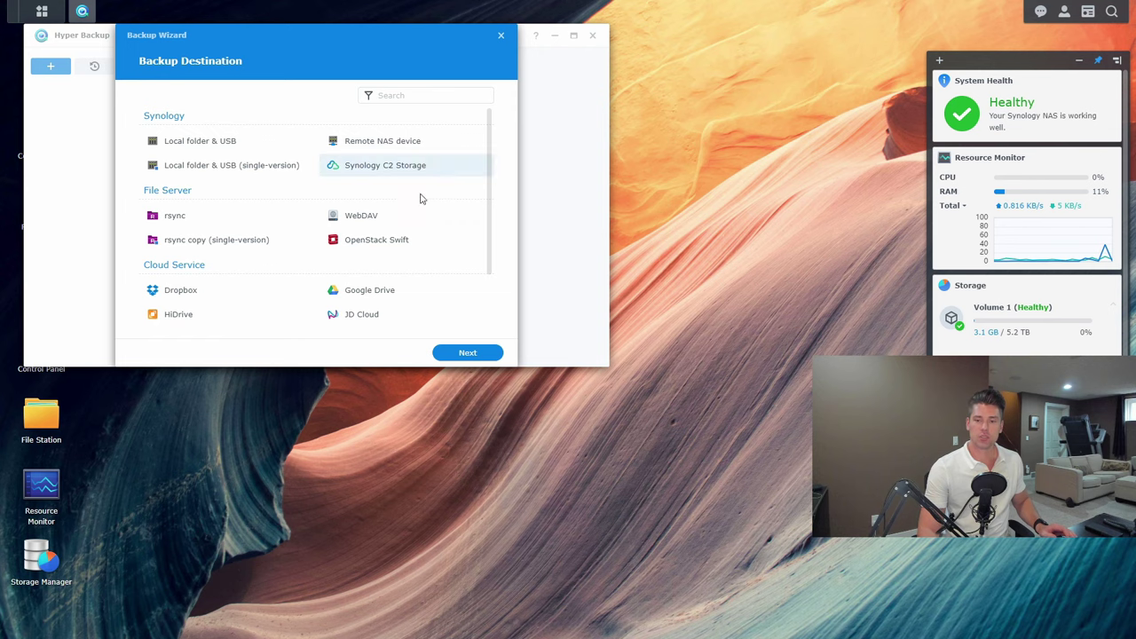
{"action": "left_click", "coordinate": [468, 352]}
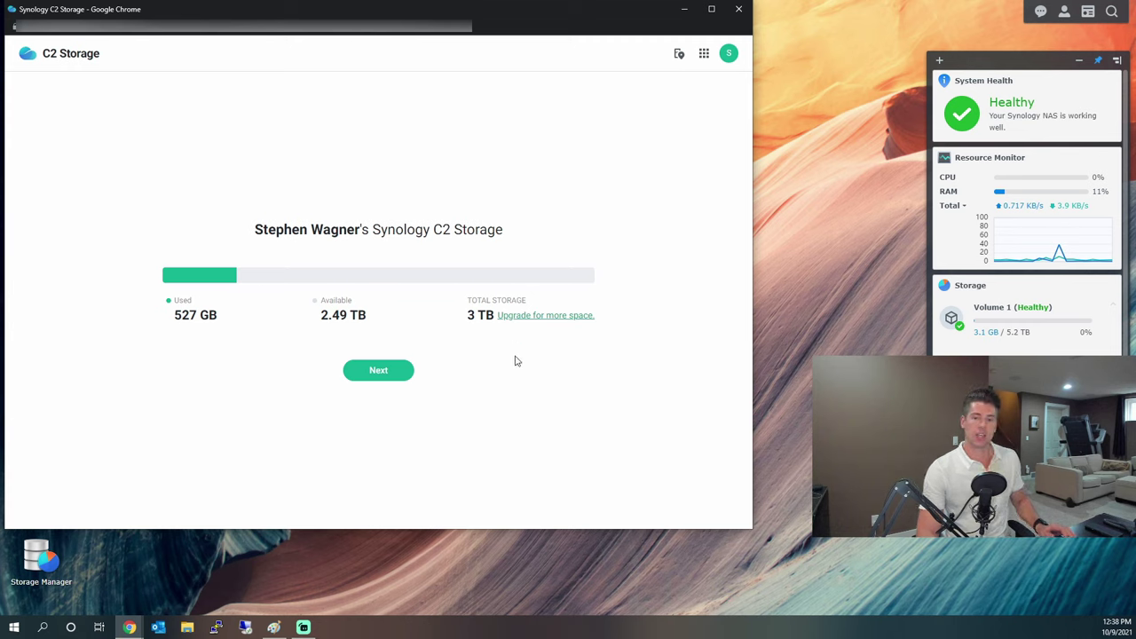
{"action": "left_click", "coordinate": [390, 372]}
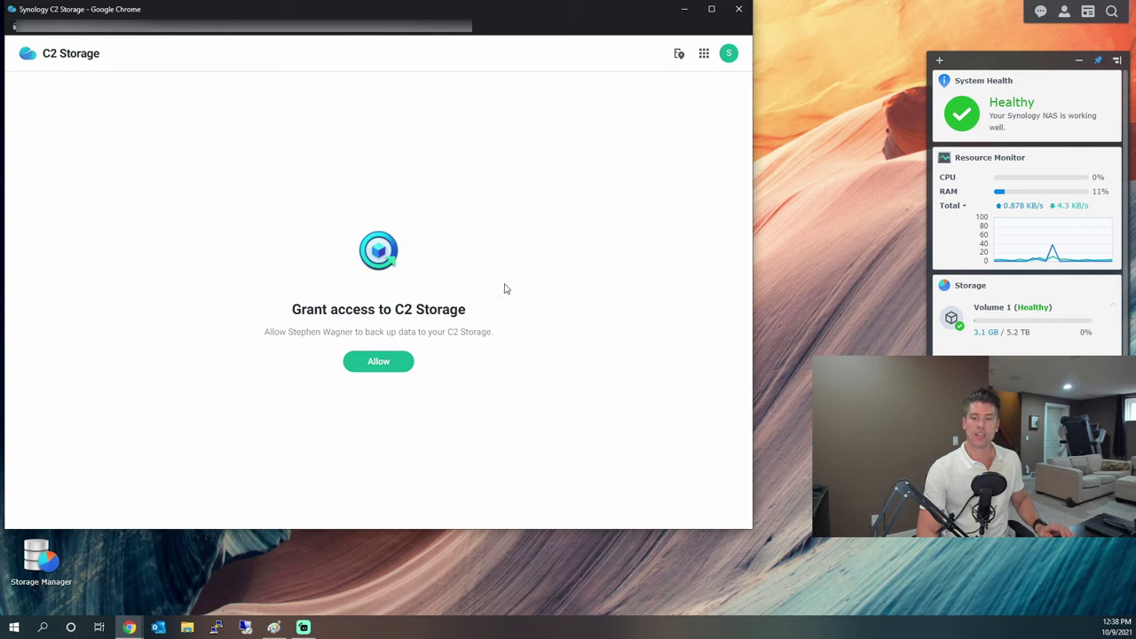
{"action": "left_click", "coordinate": [379, 369]}
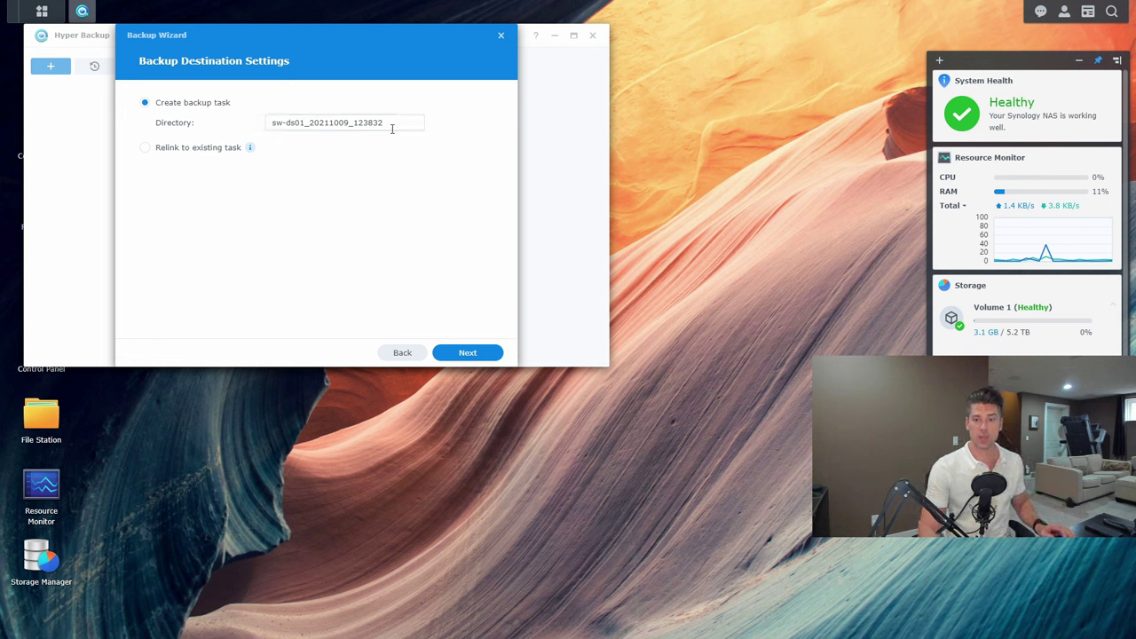
- Name the new backup task's destination directory SW_SharedBackup and continue to the data selection
{"action": "left_click", "coordinate": [402, 125]}
{"action": "key", "text": "ctrl+a"}
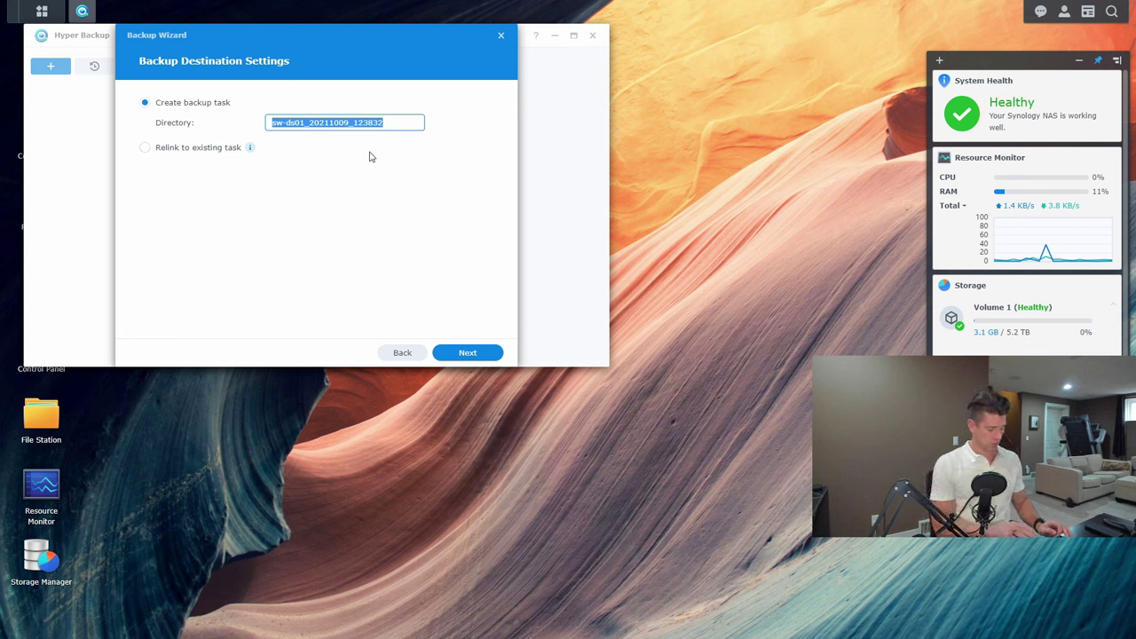
{"action": "type", "text": "SW_D"}
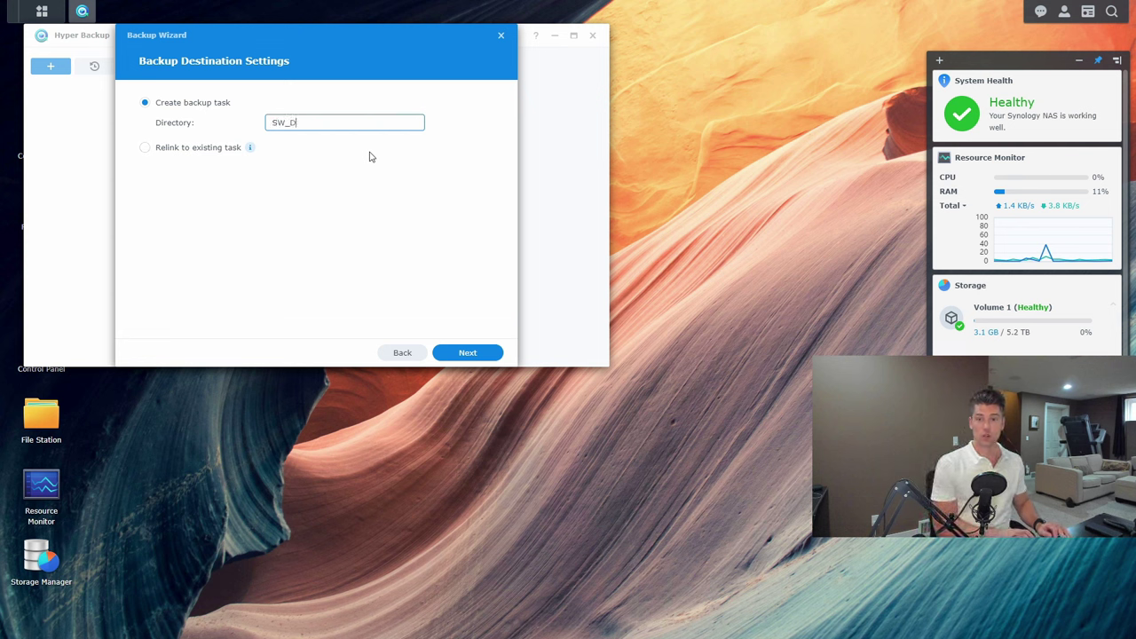
{"action": "type", "text": "emoBac"}
{"action": "key", "text": "BackSpace"}
{"action": "key", "text": "BackSpace"}
{"action": "key", "text": "BackSpace"}
{"action": "key", "text": "BackSpace"}
{"action": "key", "text": "BackSpace"}
{"action": "key", "text": "BackSpace"}
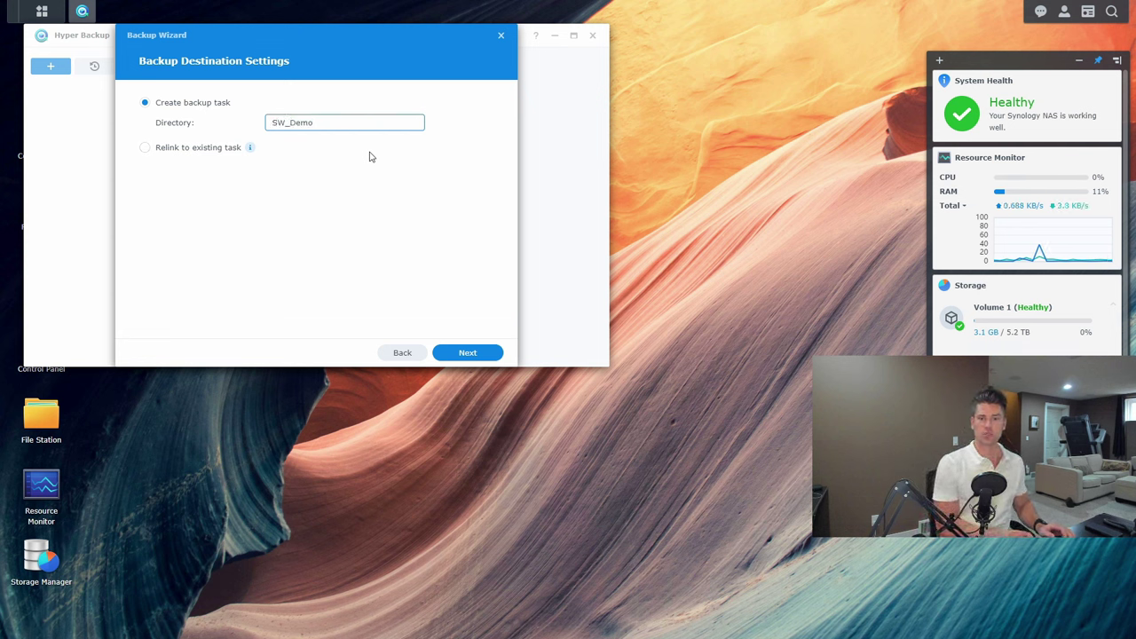
{"action": "key", "text": "BackSpace"}
{"action": "type", "text": "Shared"}
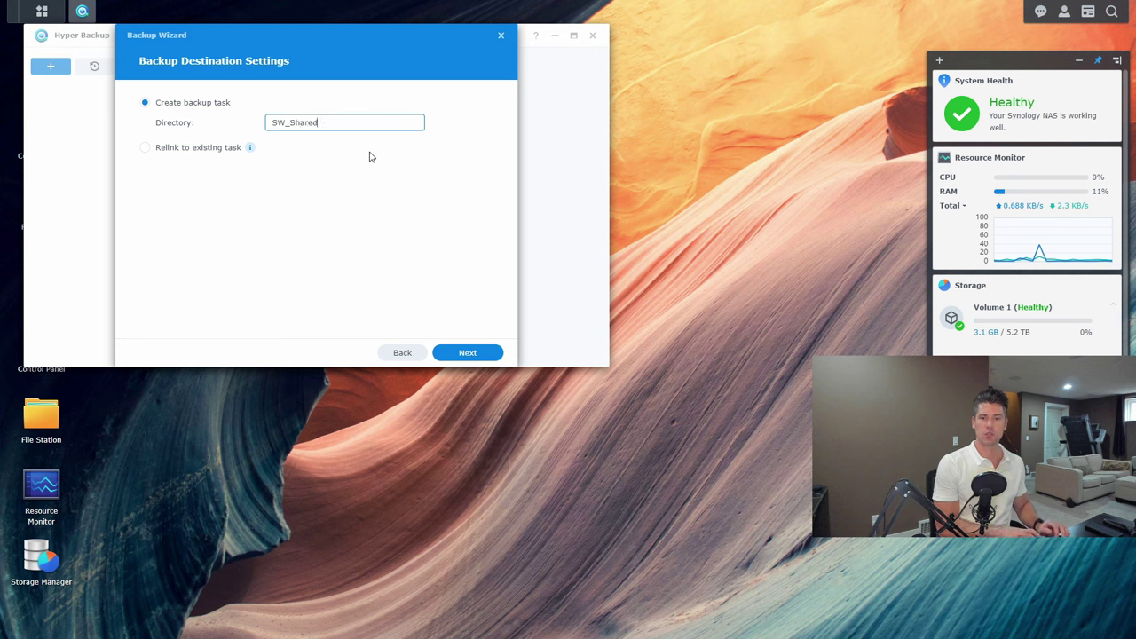
{"action": "type", "text": "Backup"}
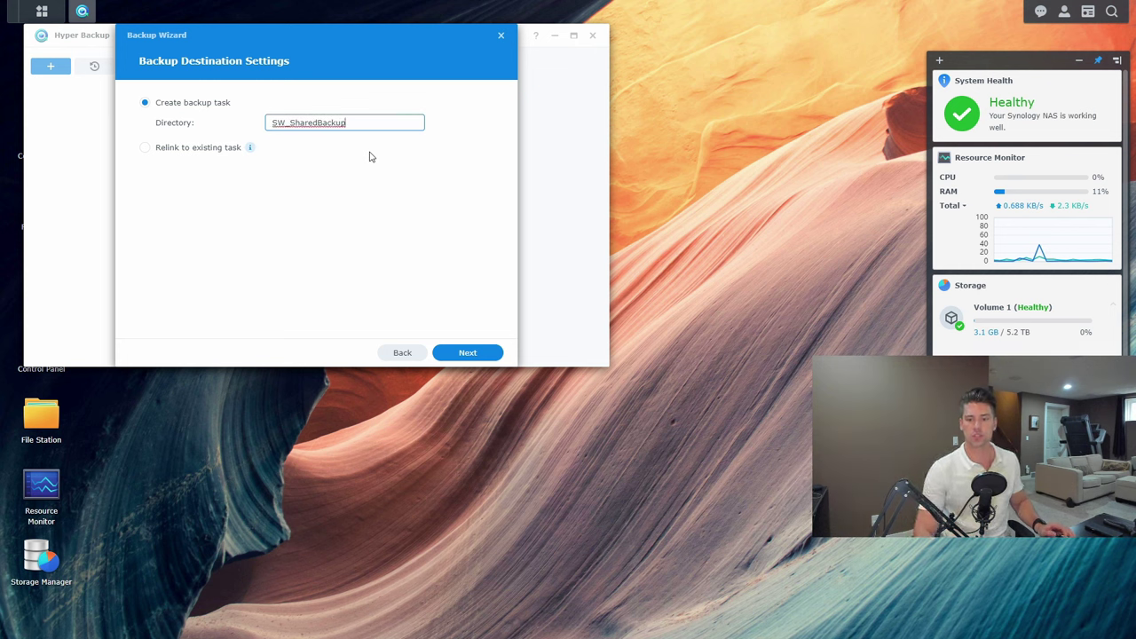
{"action": "left_click", "coordinate": [470, 353]}
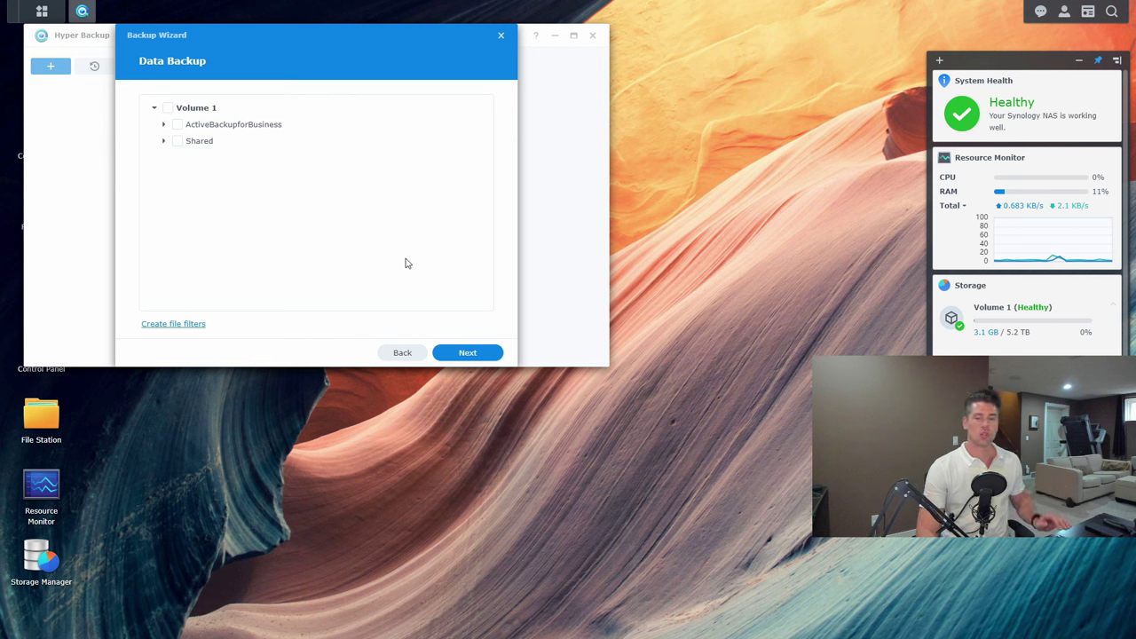
- Select the Shared folder on Volume 1 as backup data, expand its subfolders and continue
{"action": "left_click", "coordinate": [177, 141]}
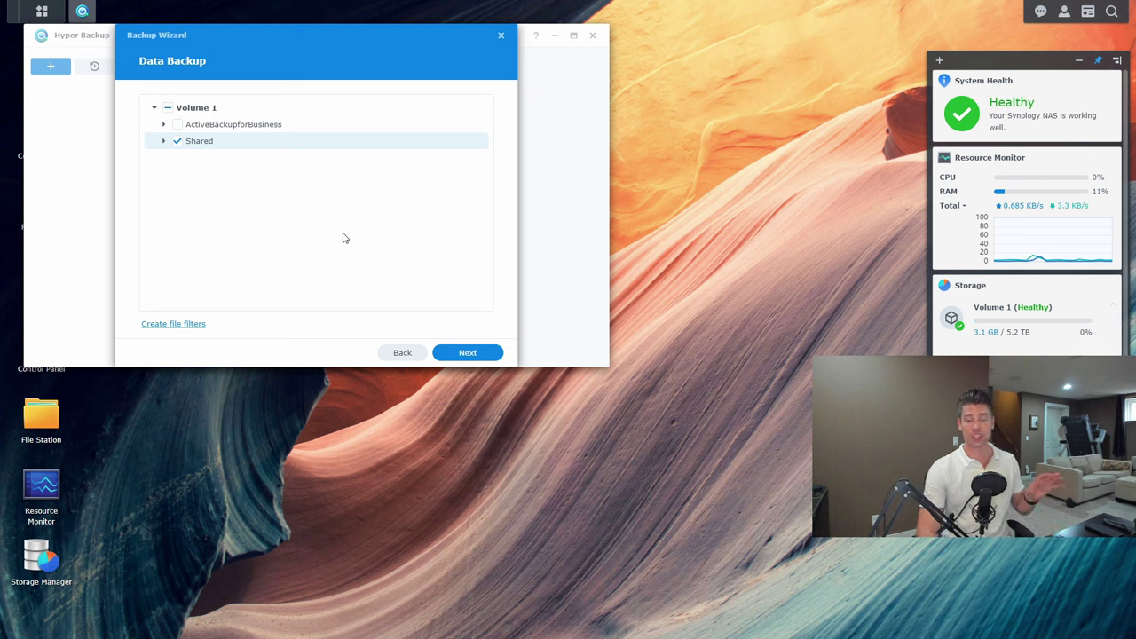
{"action": "left_click", "coordinate": [163, 143]}
{"action": "left_click", "coordinate": [467, 352]}
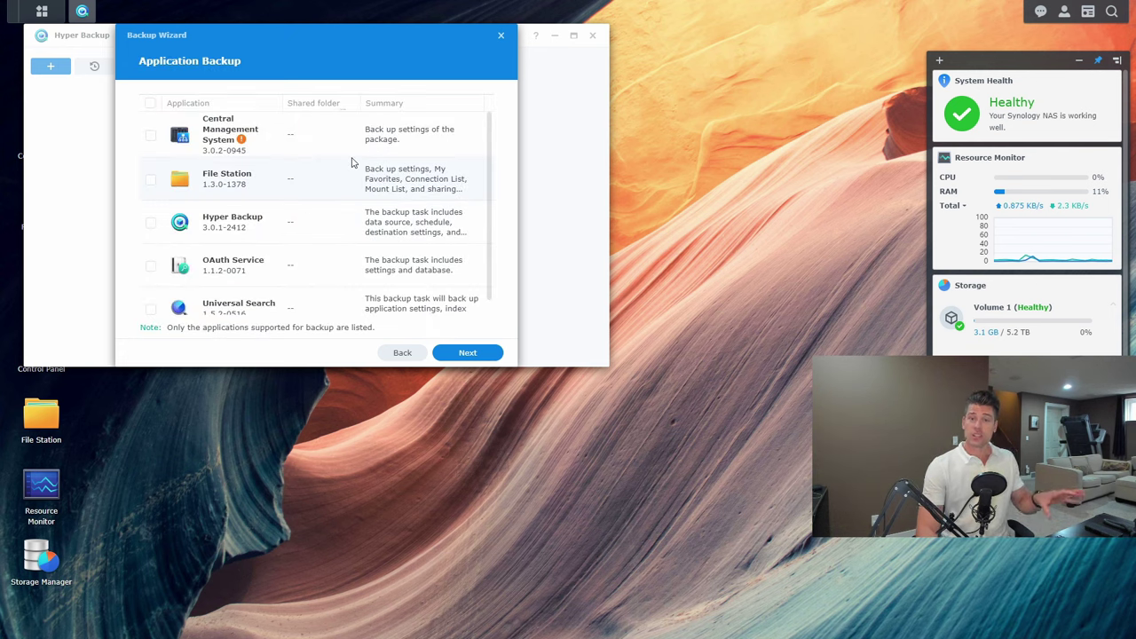
- Try including all of Volume 1 in the backup and look through the applications available for backup
{"action": "left_click", "coordinate": [416, 354]}
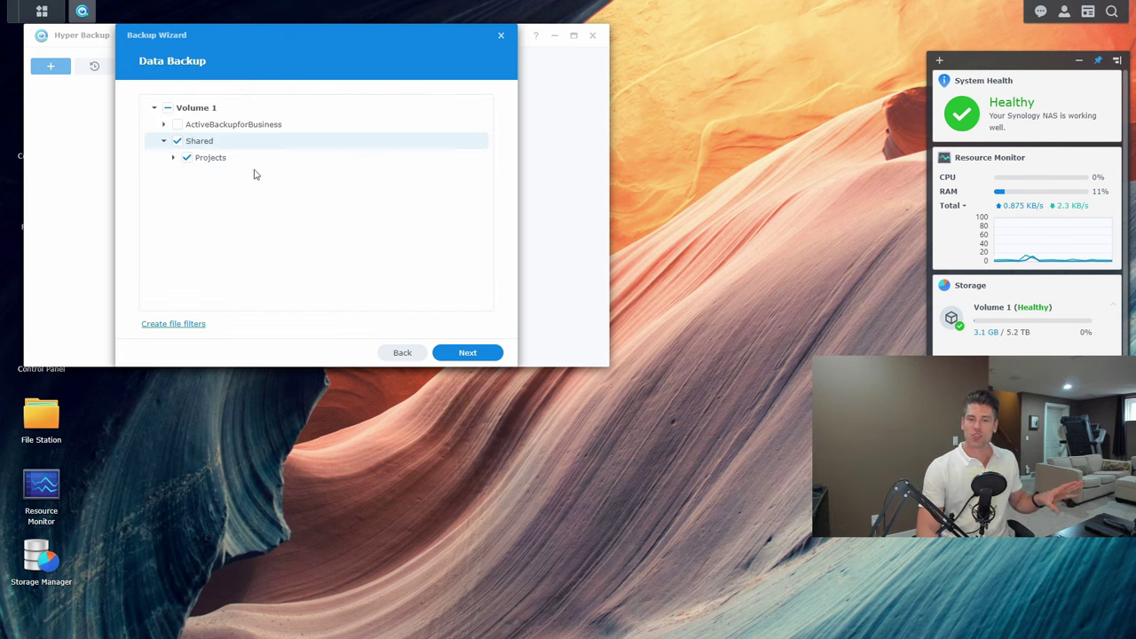
{"action": "left_click", "coordinate": [167, 107]}
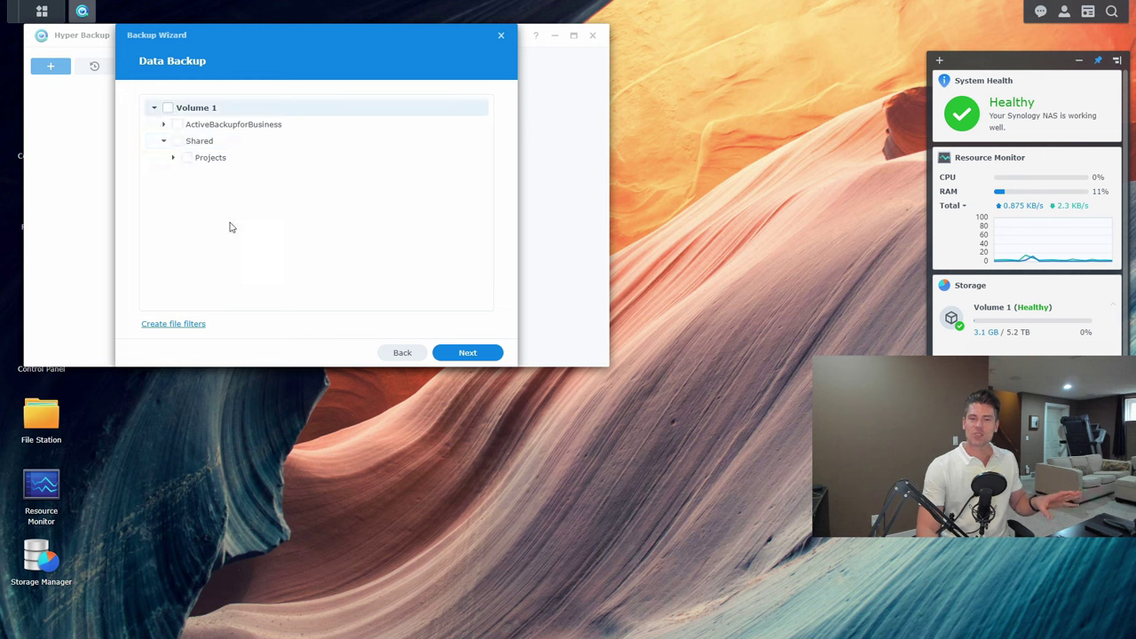
{"action": "left_click", "coordinate": [168, 108]}
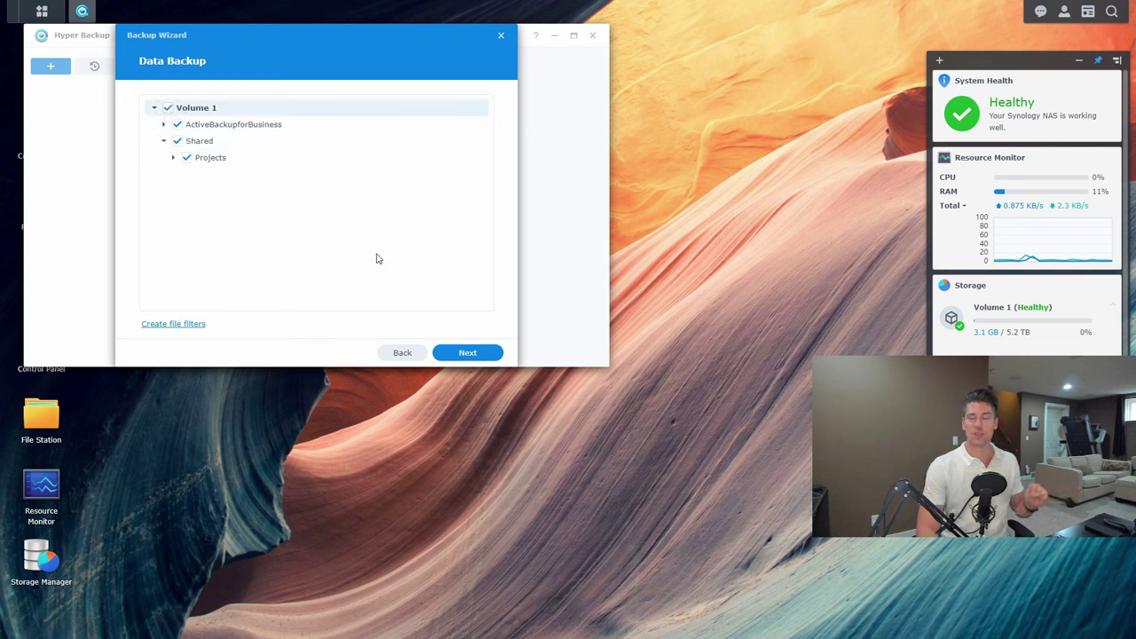
{"action": "left_click", "coordinate": [465, 353]}
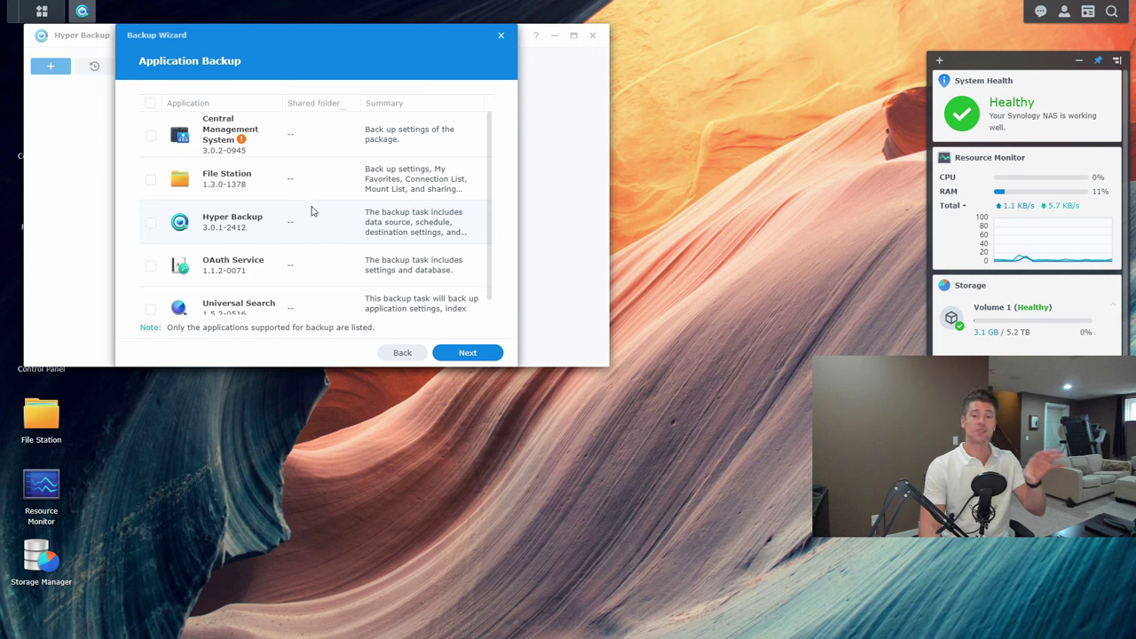
{"action": "scroll", "coordinate": [312, 210], "scroll_direction": "down", "scroll_amount": 1}
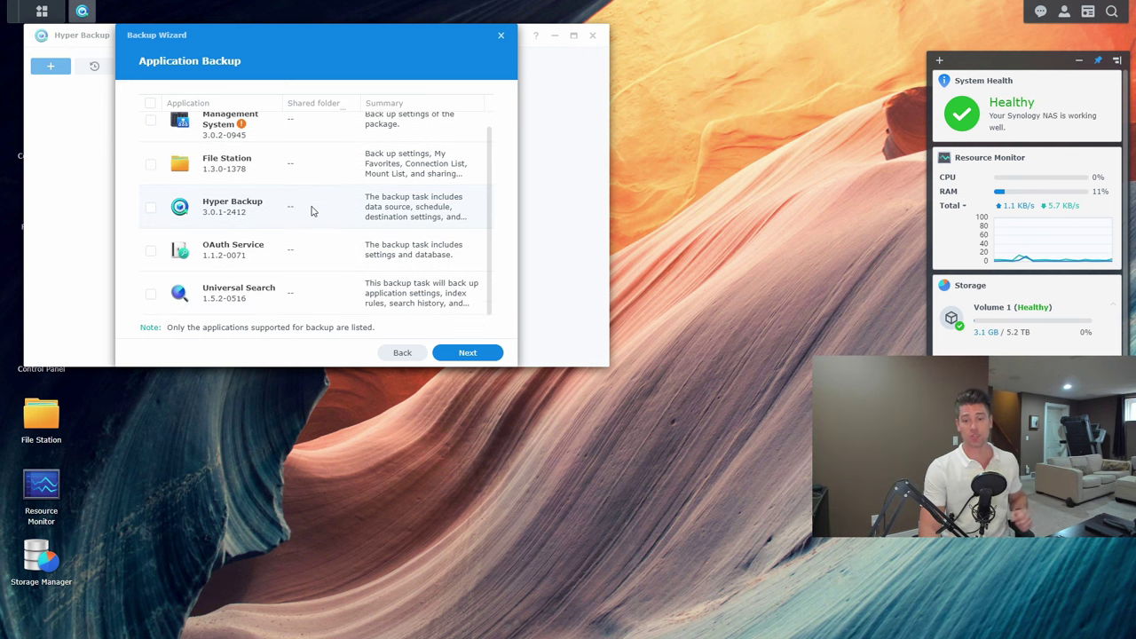
{"action": "scroll", "coordinate": [311, 211], "scroll_direction": "up", "scroll_amount": 1}
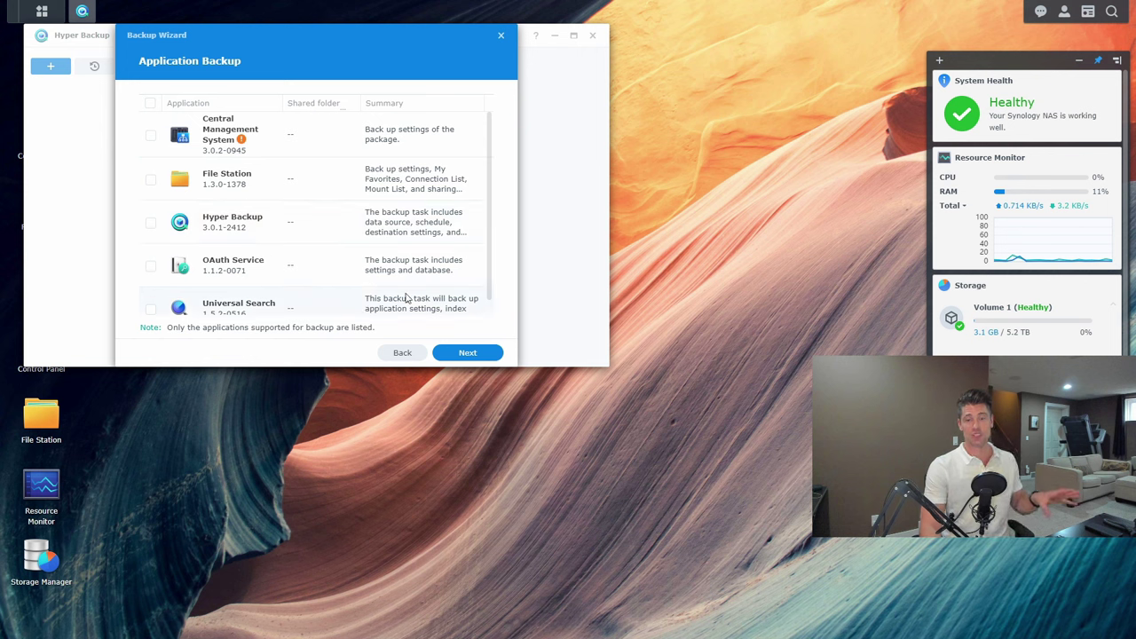
{"action": "left_click", "coordinate": [404, 353]}
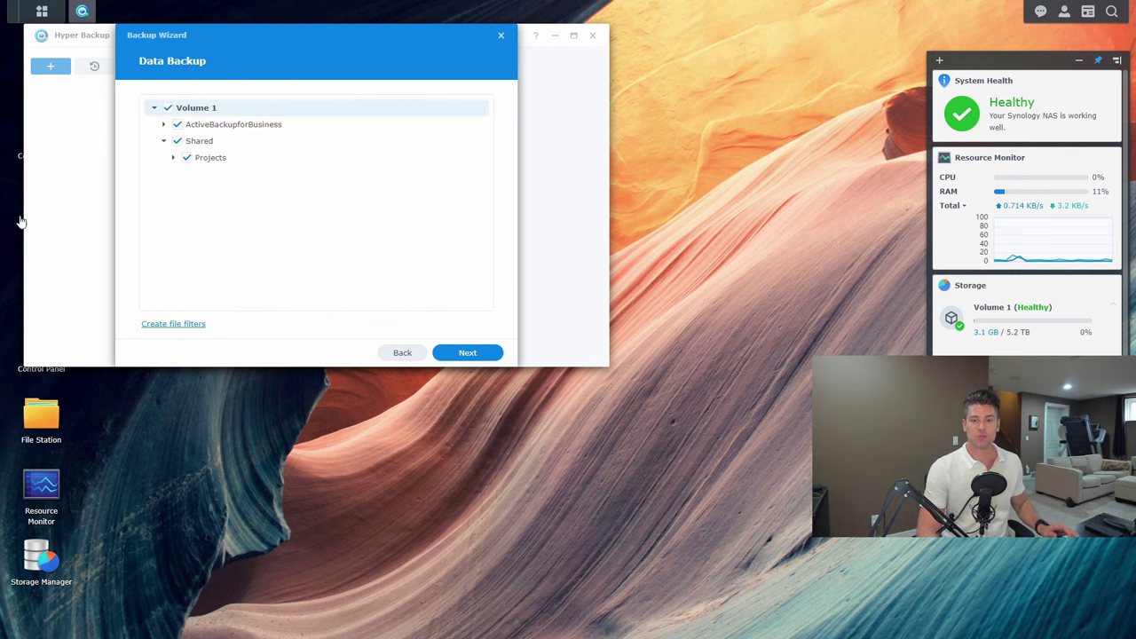
- Limit the backup data to the Shared folder only and continue without selecting any applications
{"action": "left_click", "coordinate": [167, 108]}
{"action": "left_click", "coordinate": [178, 141]}
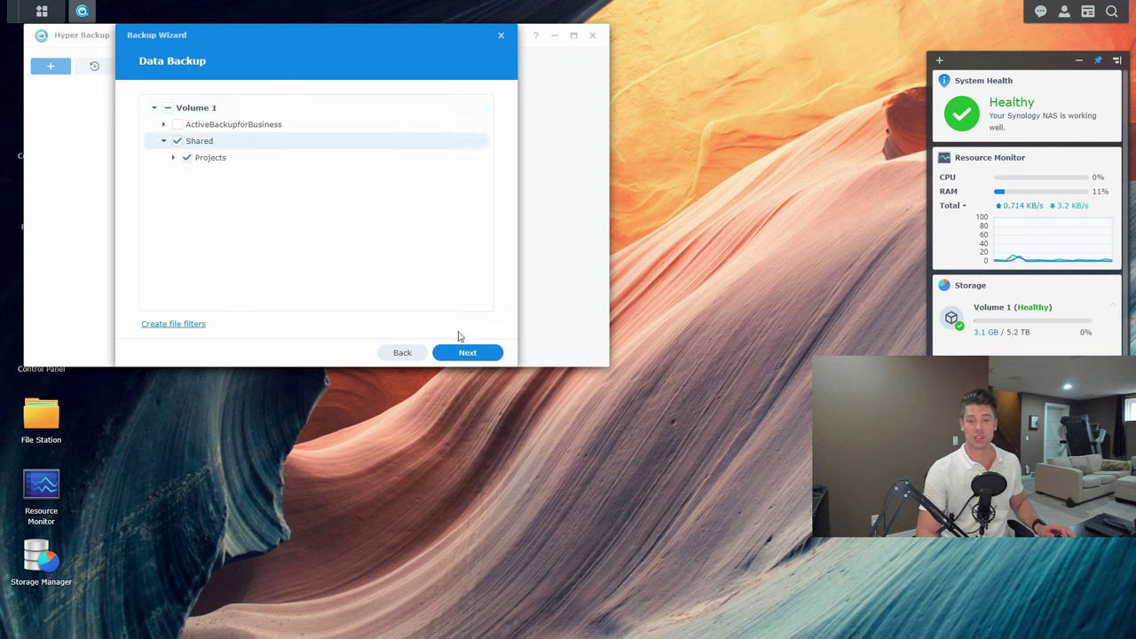
{"action": "left_click", "coordinate": [467, 353]}
{"action": "scroll", "coordinate": [361, 203], "scroll_direction": "down", "scroll_amount": 1}
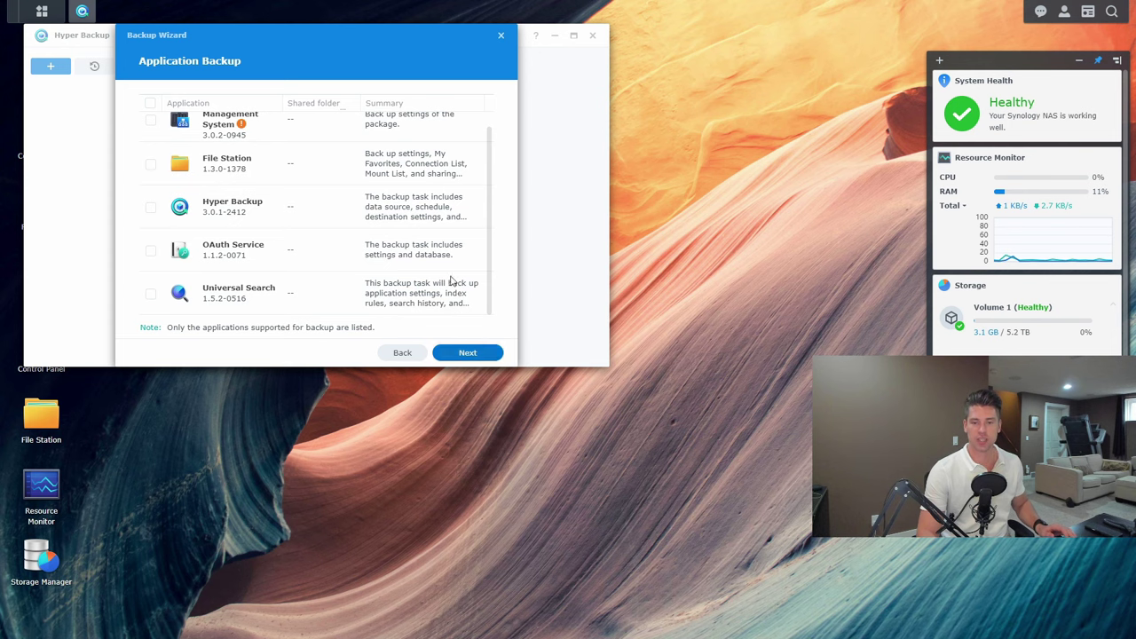
{"action": "left_click", "coordinate": [467, 352]}
- Name the backup task Shared Demo Backup and enable the file change detail log
{"action": "left_click", "coordinate": [348, 104]}
{"action": "left_click_drag", "start_coordinate": [348, 103], "coordinate": [184, 97]}
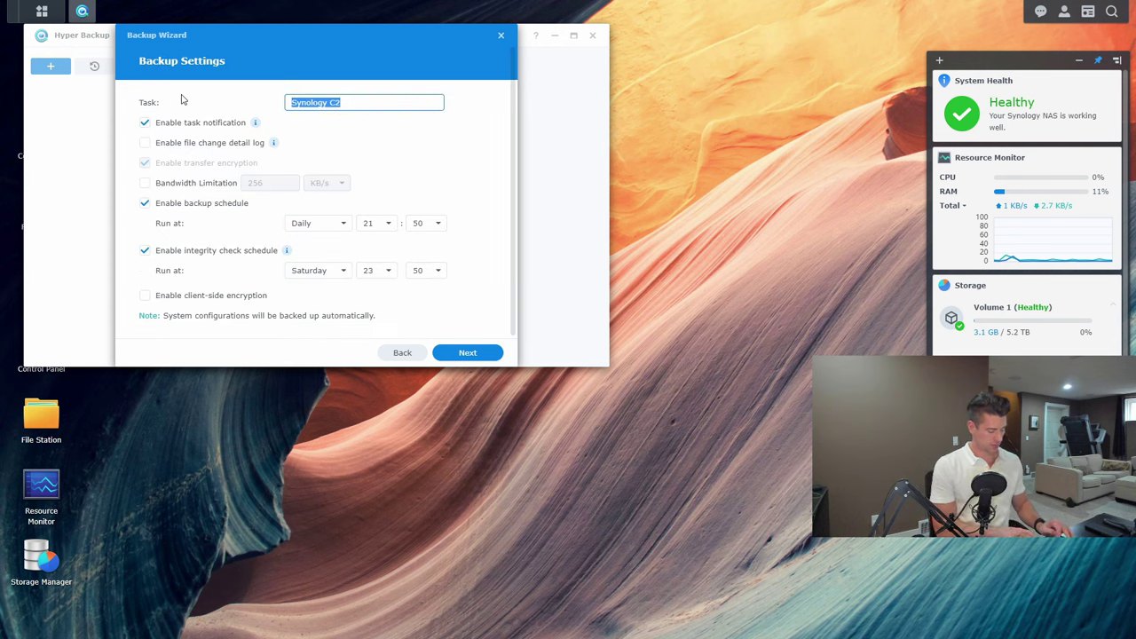
{"action": "type", "text": "Shared Demo Backup"}
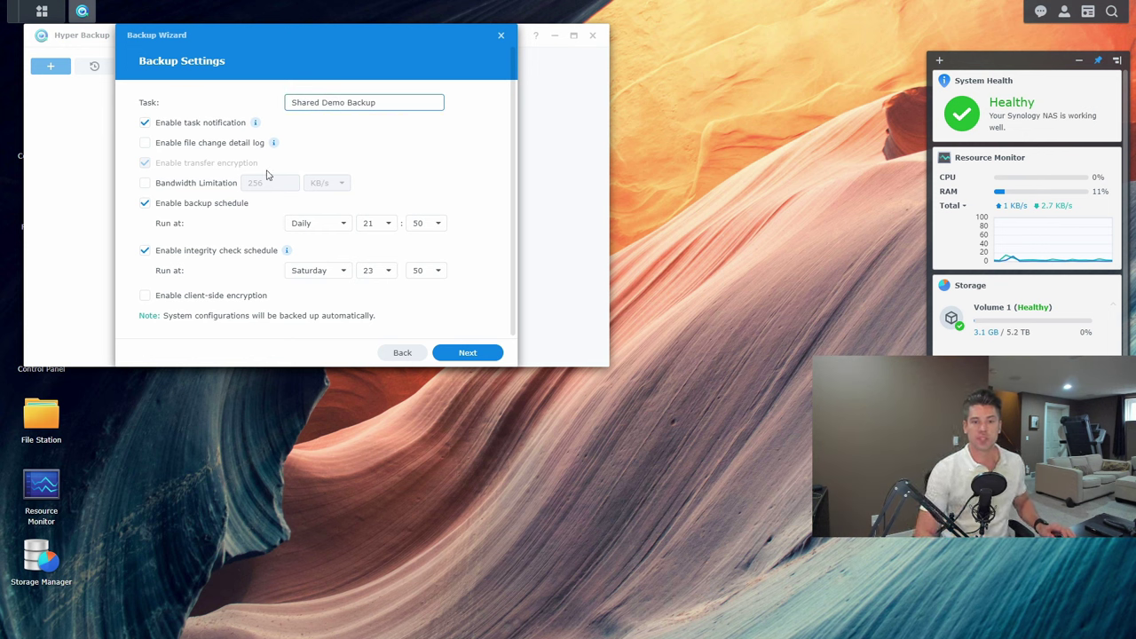
{"action": "left_click", "coordinate": [145, 145]}
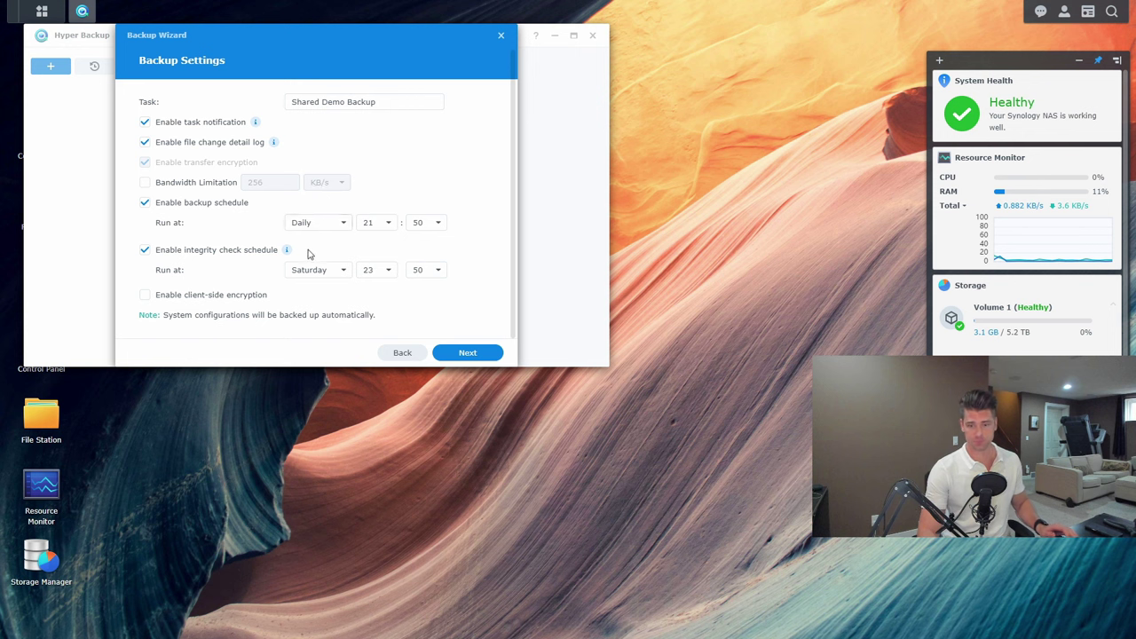
- Set the daily backup schedule to run at 02:00
{"action": "left_click", "coordinate": [379, 223]}
{"action": "scroll", "coordinate": [380, 355], "scroll_direction": "up", "scroll_amount": 5}
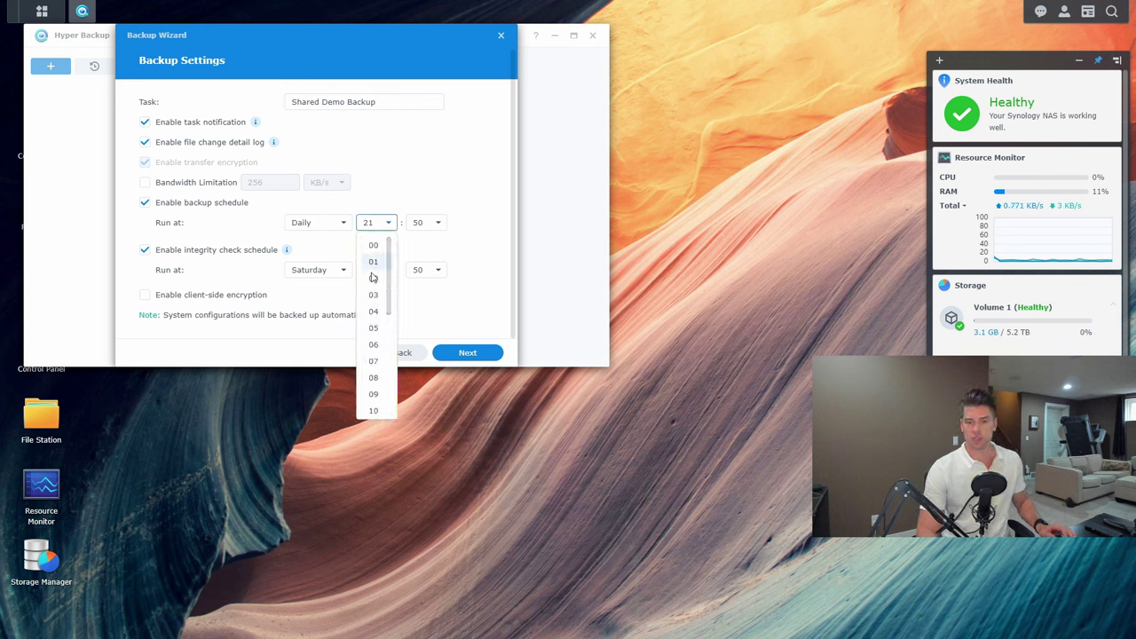
{"action": "left_click", "coordinate": [373, 273]}
{"action": "left_click", "coordinate": [420, 223]}
{"action": "scroll", "coordinate": [426, 266], "scroll_direction": "up", "scroll_amount": 5}
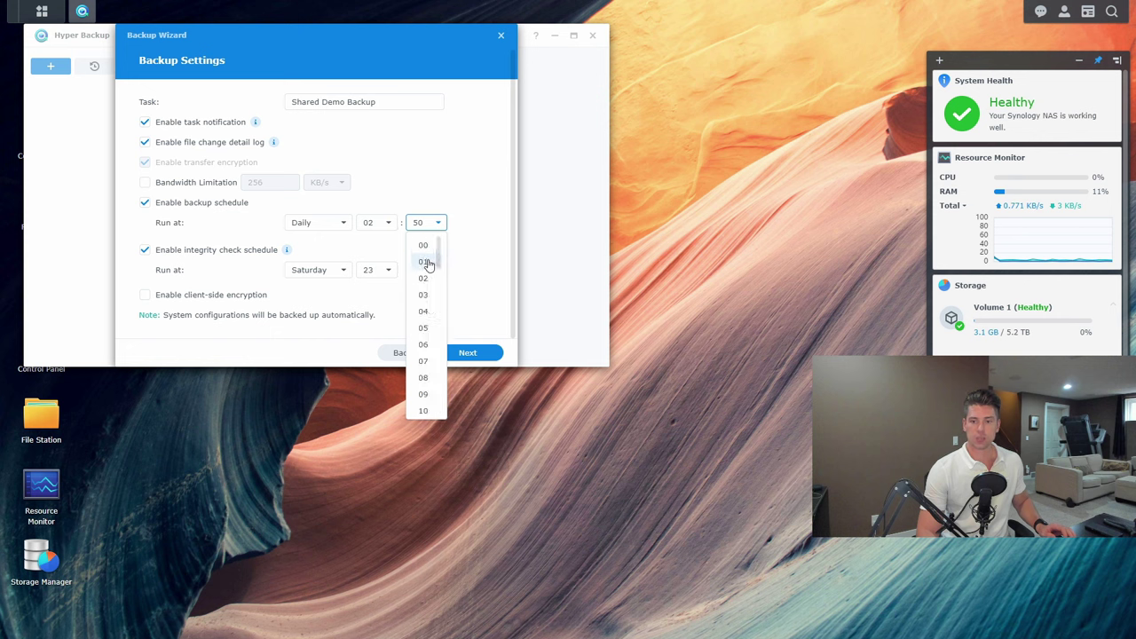
{"action": "left_click", "coordinate": [424, 246]}
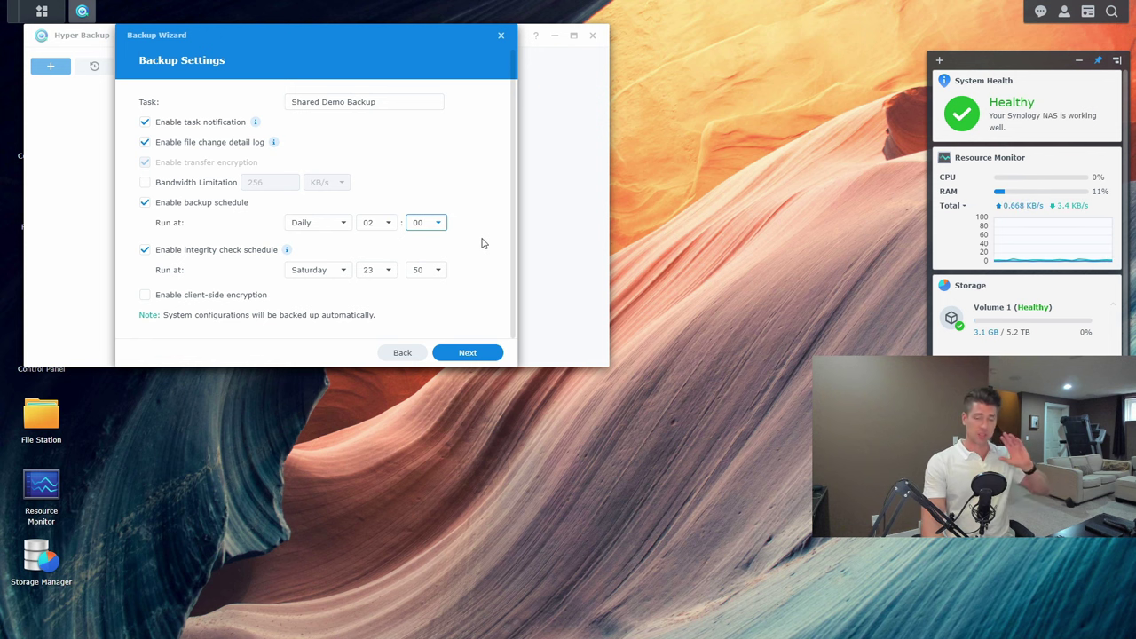
- Enable client-side encryption, enter and confirm the encryption password, and submit the backup settings
{"action": "left_click", "coordinate": [146, 294]}
{"action": "scroll", "coordinate": [421, 299], "scroll_direction": "down", "scroll_amount": 1}
{"action": "left_click", "coordinate": [332, 273]}
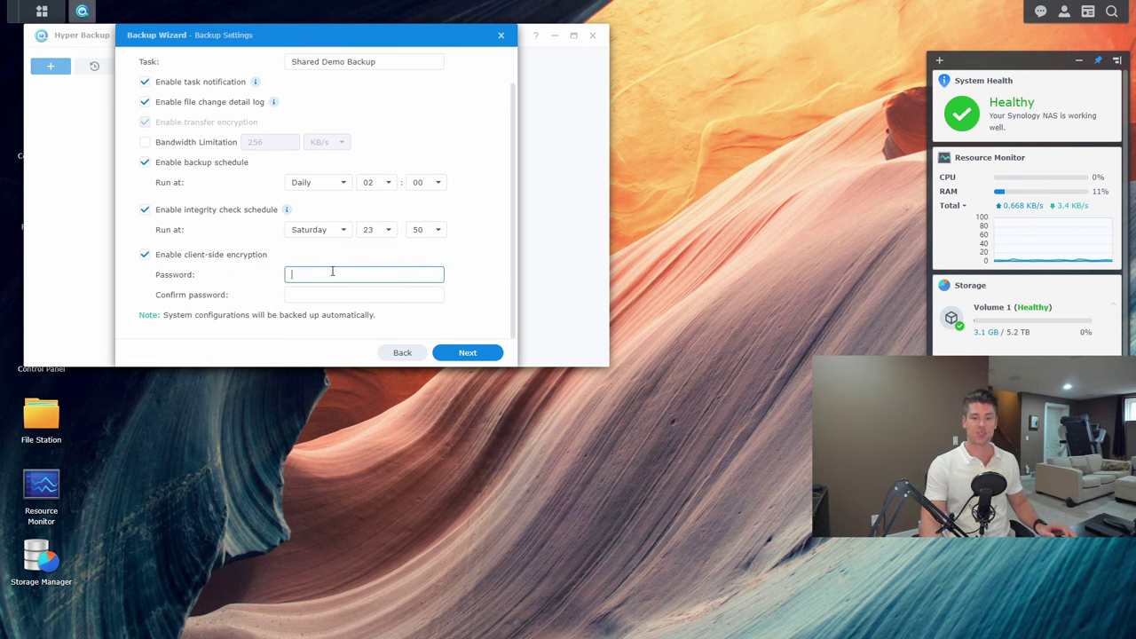
{"action": "type", "text": "••••••••"}
{"action": "key", "text": "Tab"}
{"action": "type", "text": "•••••"}
{"action": "key", "text": "BackSpace"}
{"action": "key", "text": "BackSpace"}
{"action": "key", "text": "BackSpace"}
{"action": "key", "text": "BackSpace"}
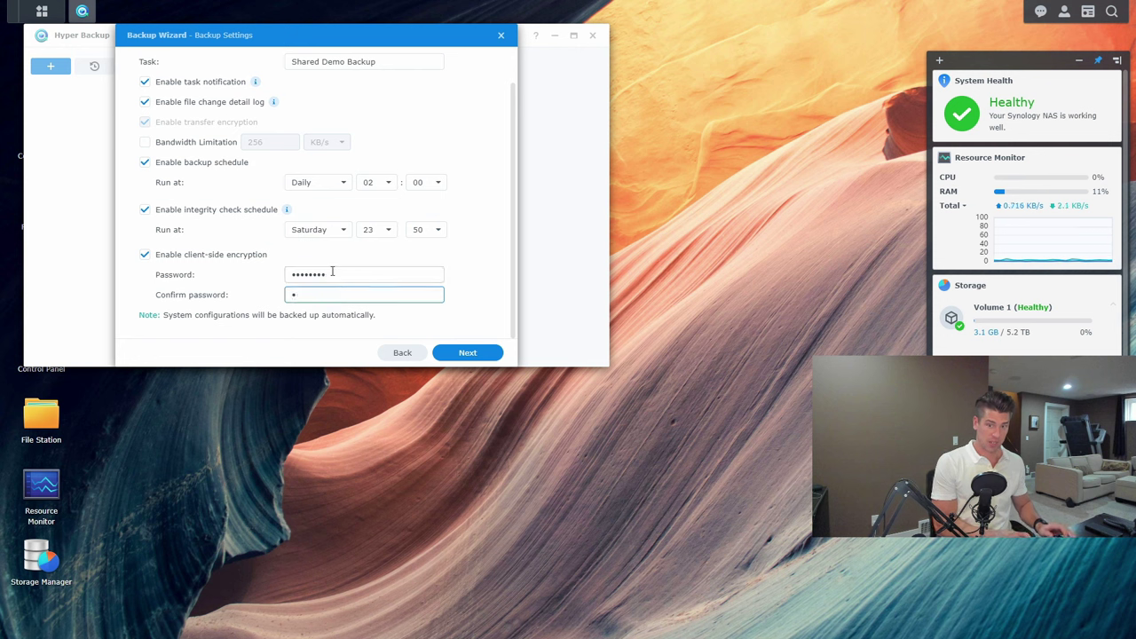
{"action": "type", "text": "••••••••"}
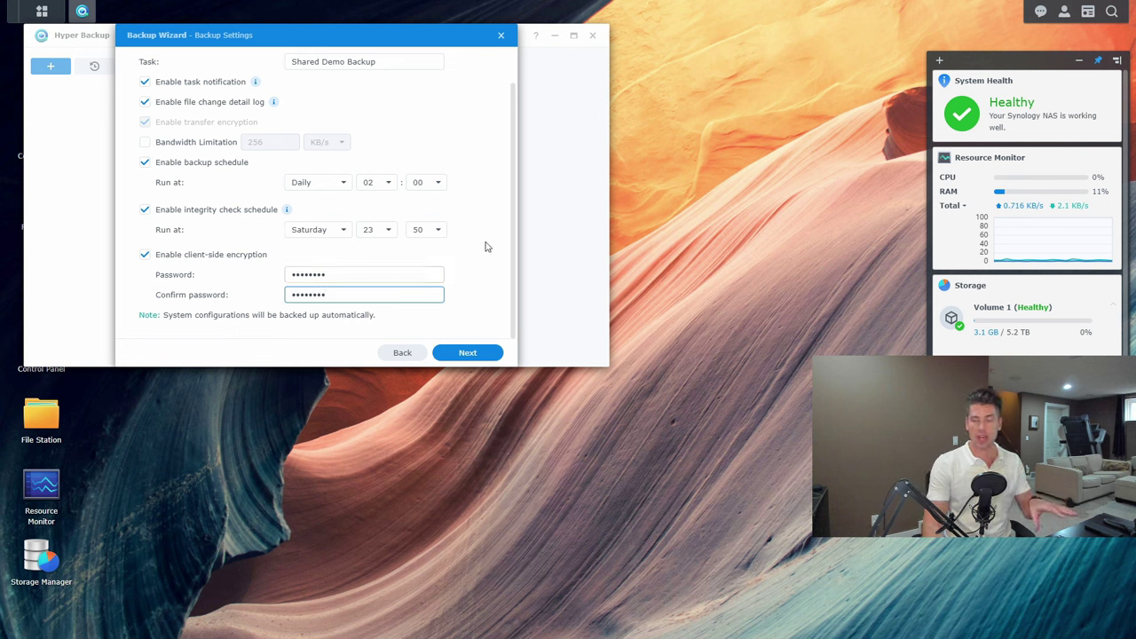
{"action": "left_click", "coordinate": [487, 352]}
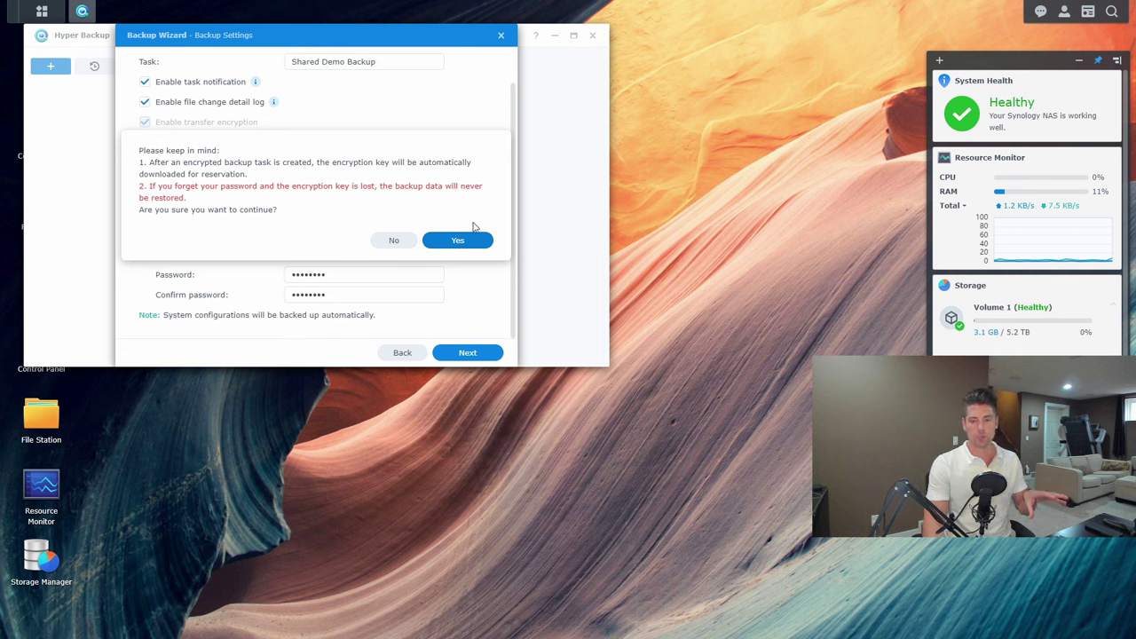
- Accept the encryption key notice, enable backup rotation with Smart Recycle, and finish creating the backup task
{"action": "left_click", "coordinate": [476, 241]}
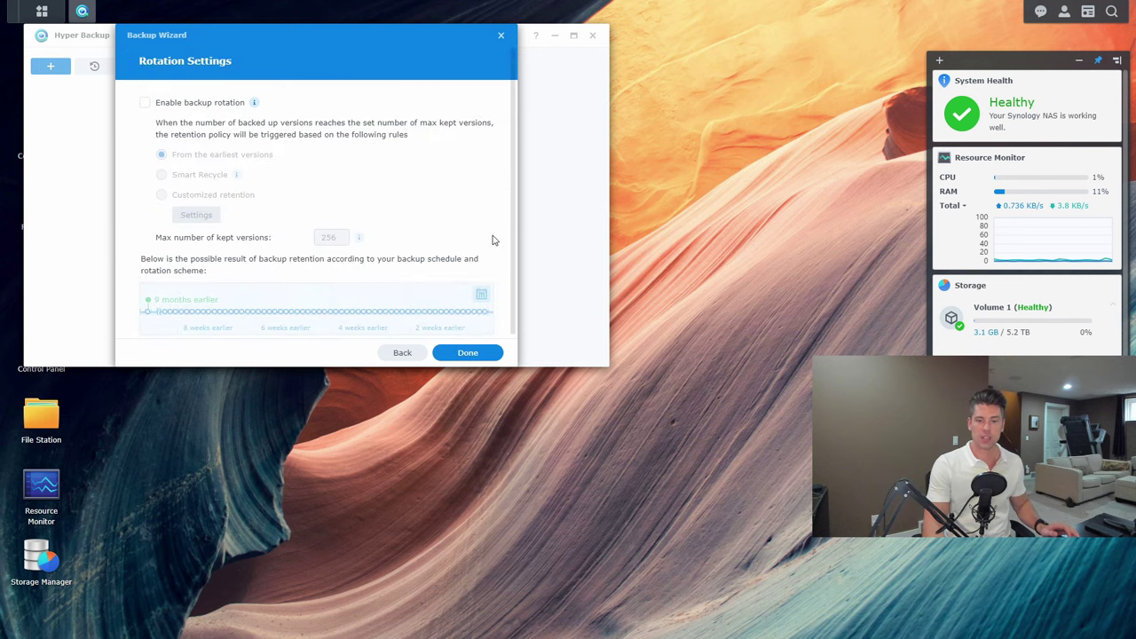
{"action": "left_click", "coordinate": [144, 103]}
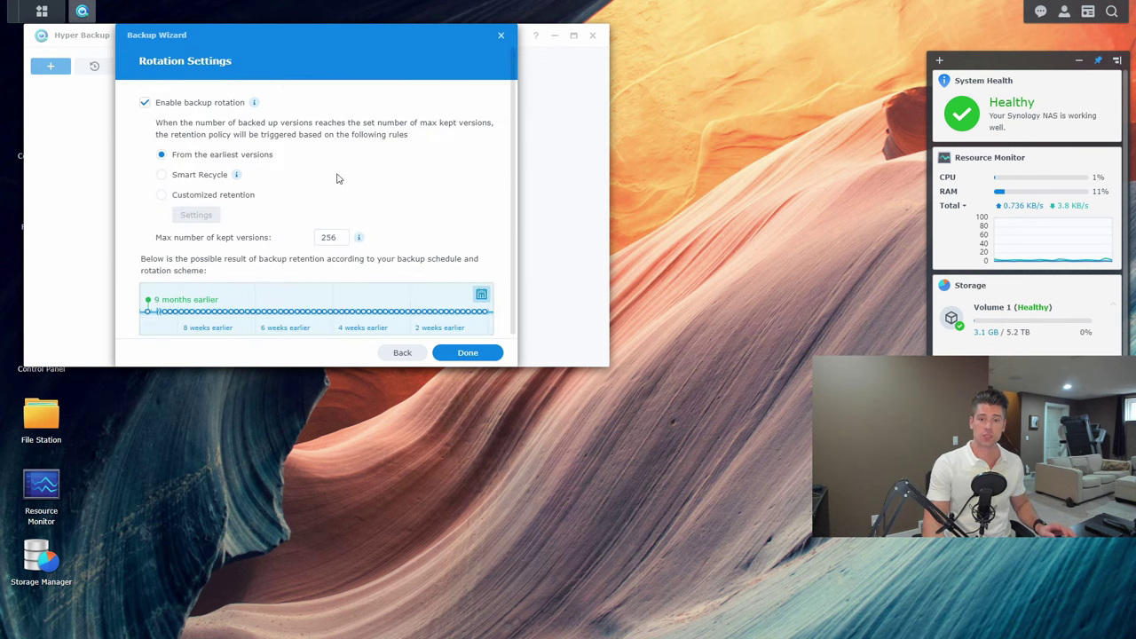
{"action": "left_click", "coordinate": [161, 175]}
{"action": "mouse_move", "coordinate": [238, 177]}
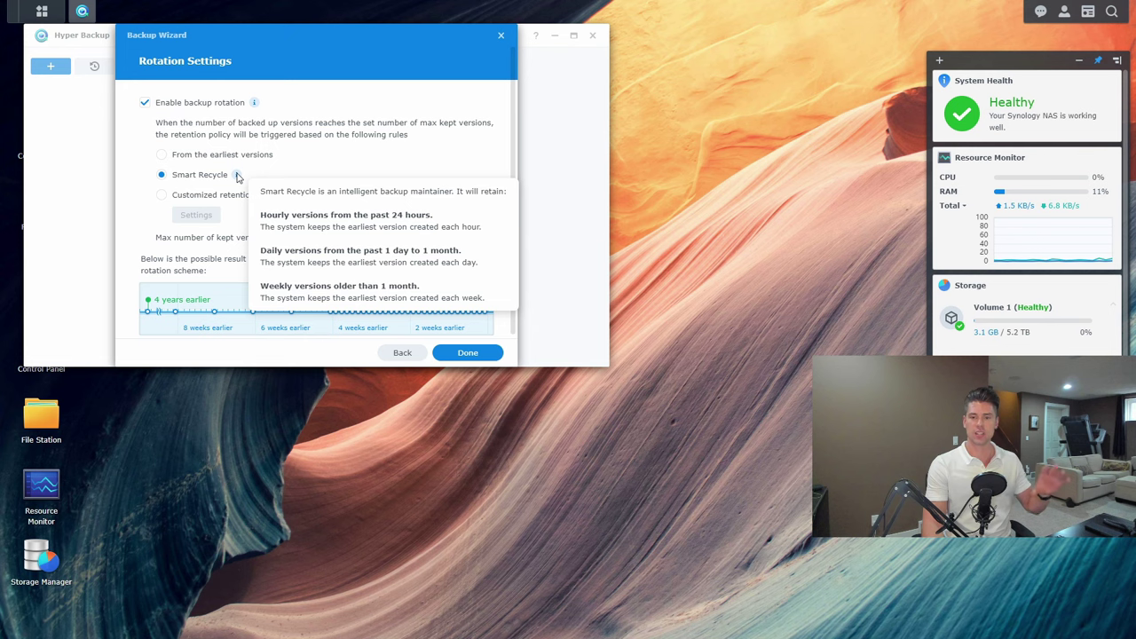
{"action": "scroll", "coordinate": [377, 150], "scroll_direction": "down", "scroll_amount": 1}
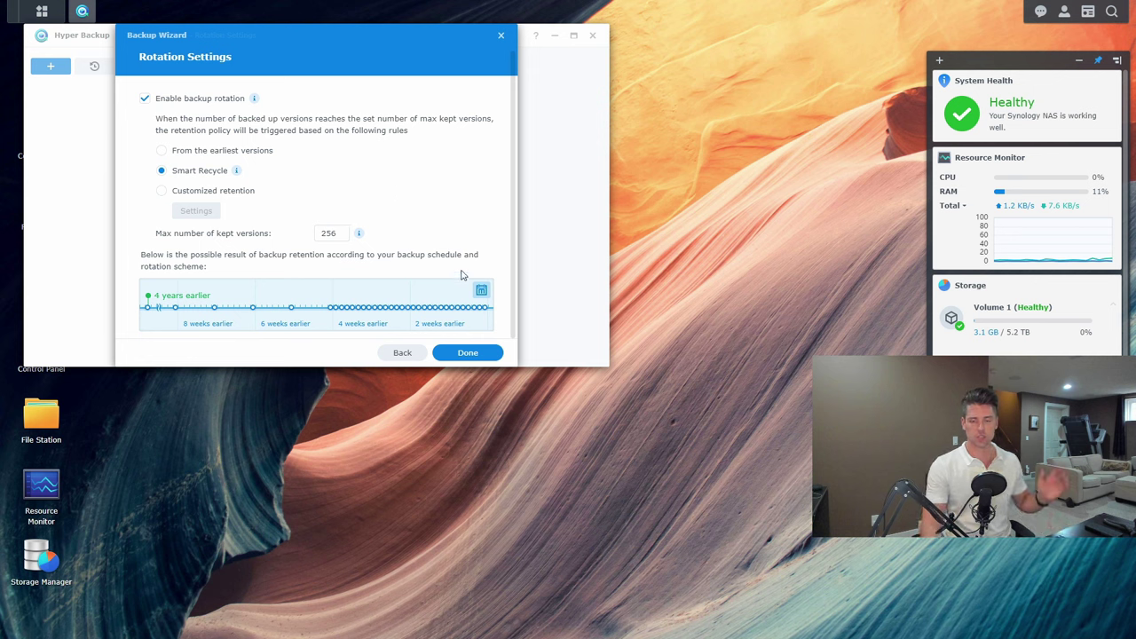
{"action": "left_click", "coordinate": [467, 352]}
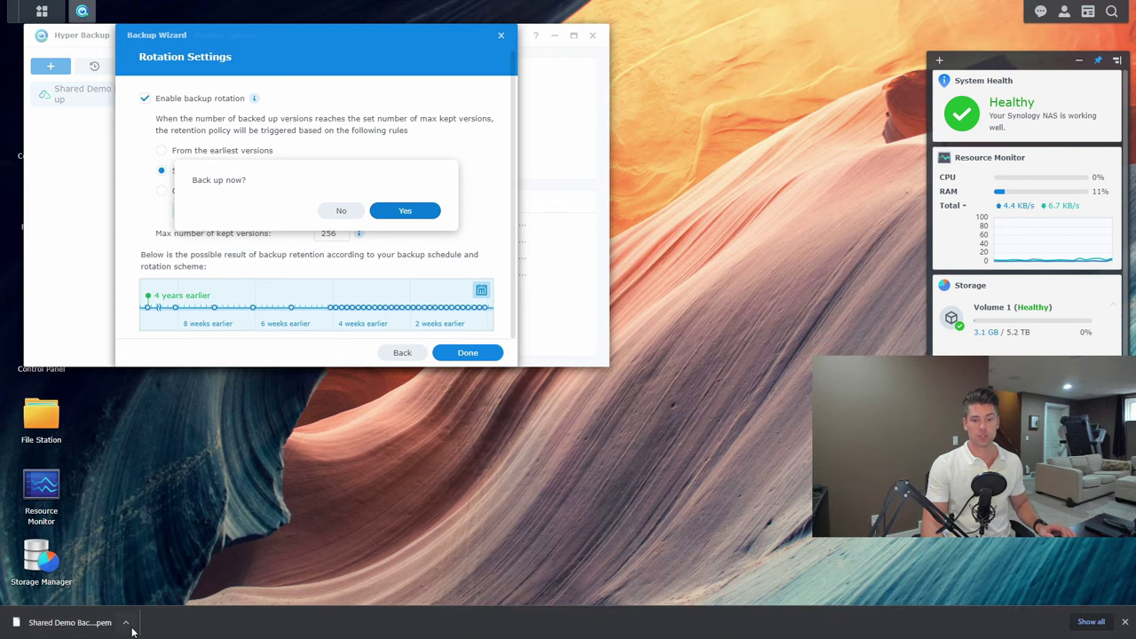
- Check the options for the downloaded encryption key file and decline running the backup immediately
{"action": "left_click", "coordinate": [127, 624]}
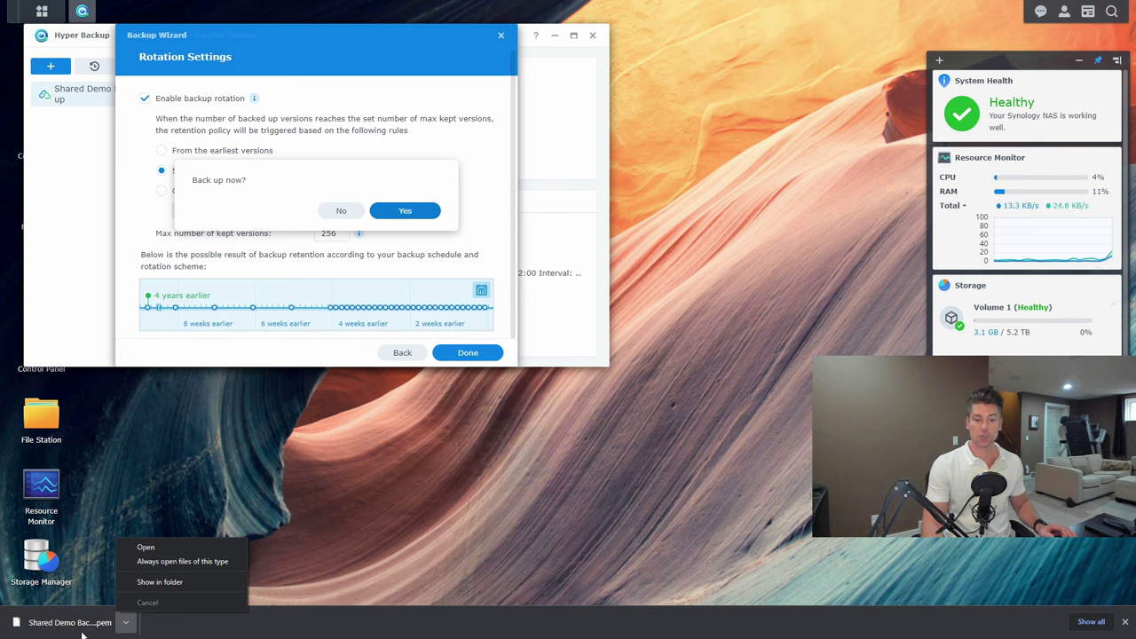
{"action": "left_click", "coordinate": [229, 636]}
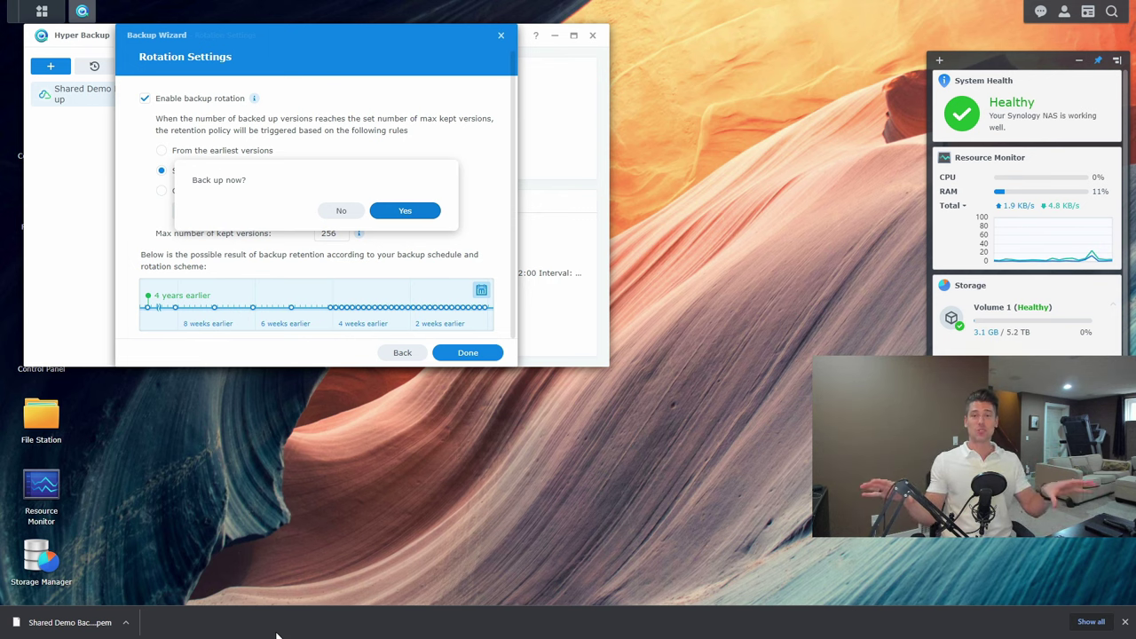
{"action": "left_click", "coordinate": [345, 213]}
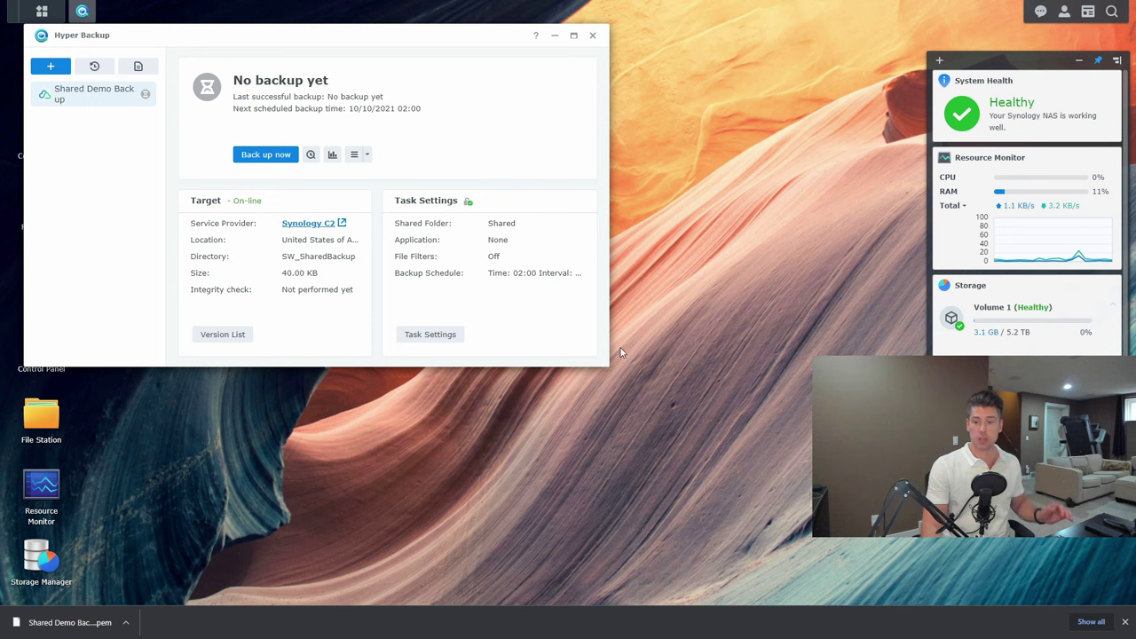
- Enlarge the Hyper Backup window and run the Shared Demo Backup task manually
{"action": "left_click_drag", "start_coordinate": [602, 361], "coordinate": [828, 470]}
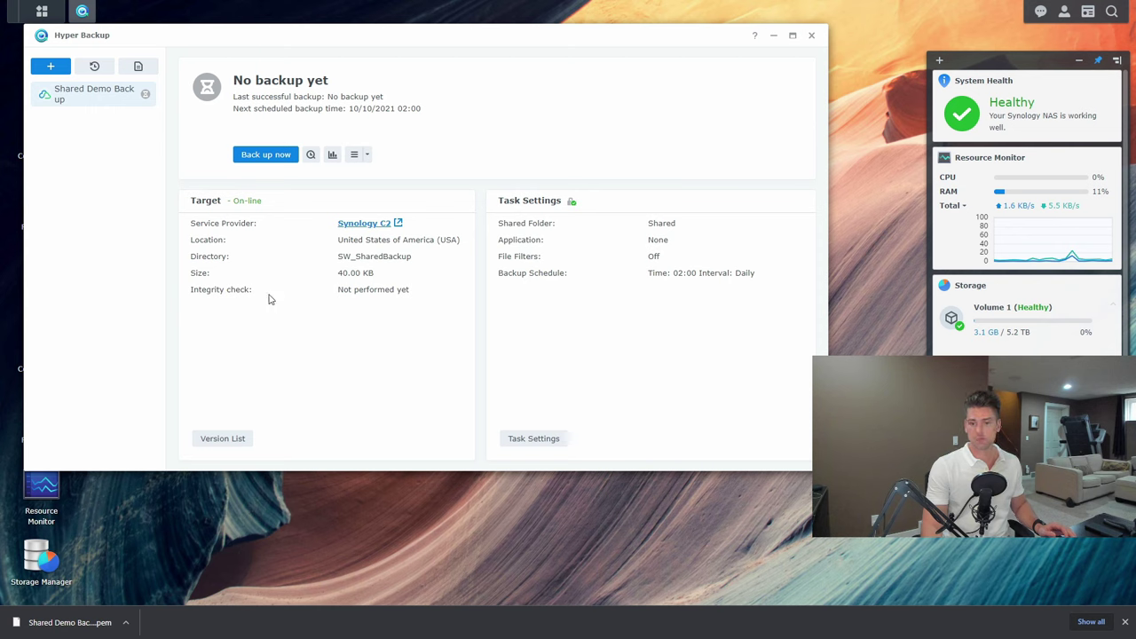
{"action": "mouse_move", "coordinate": [337, 279]}
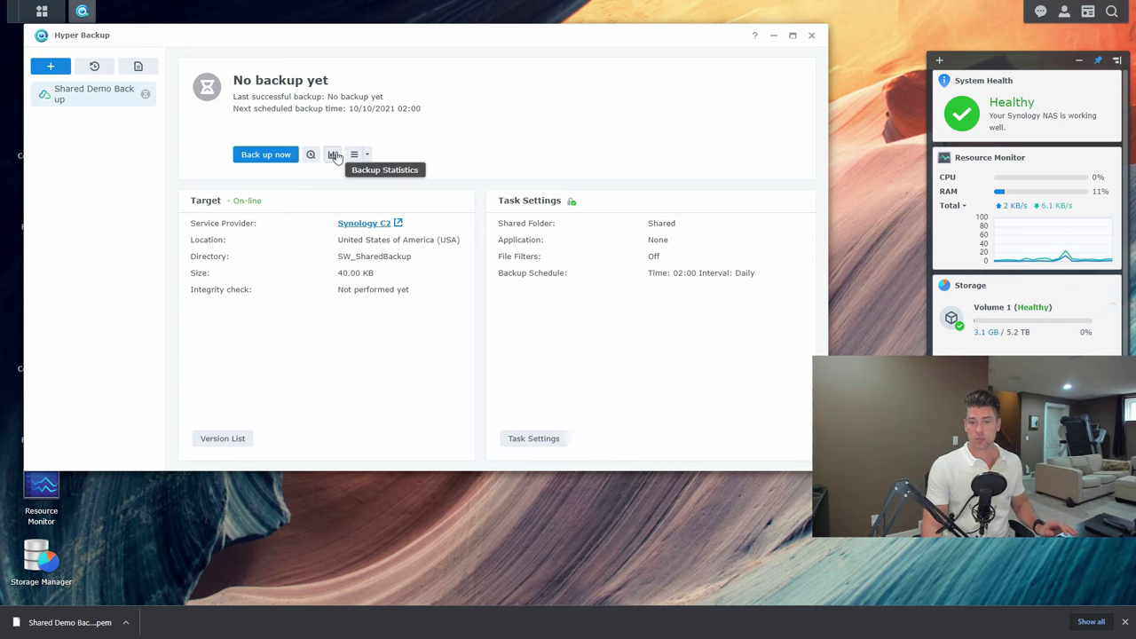
{"action": "left_click", "coordinate": [268, 158]}
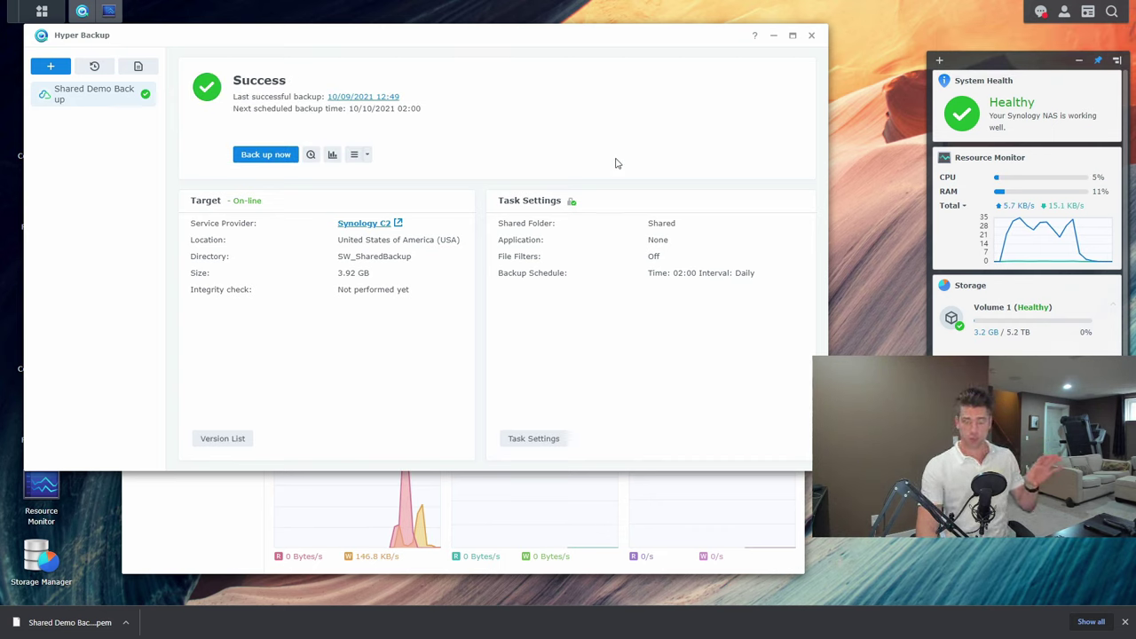
- Examine the overview and network performance graphs in Resource Monitor, then close it
{"action": "left_click", "coordinate": [206, 524]}
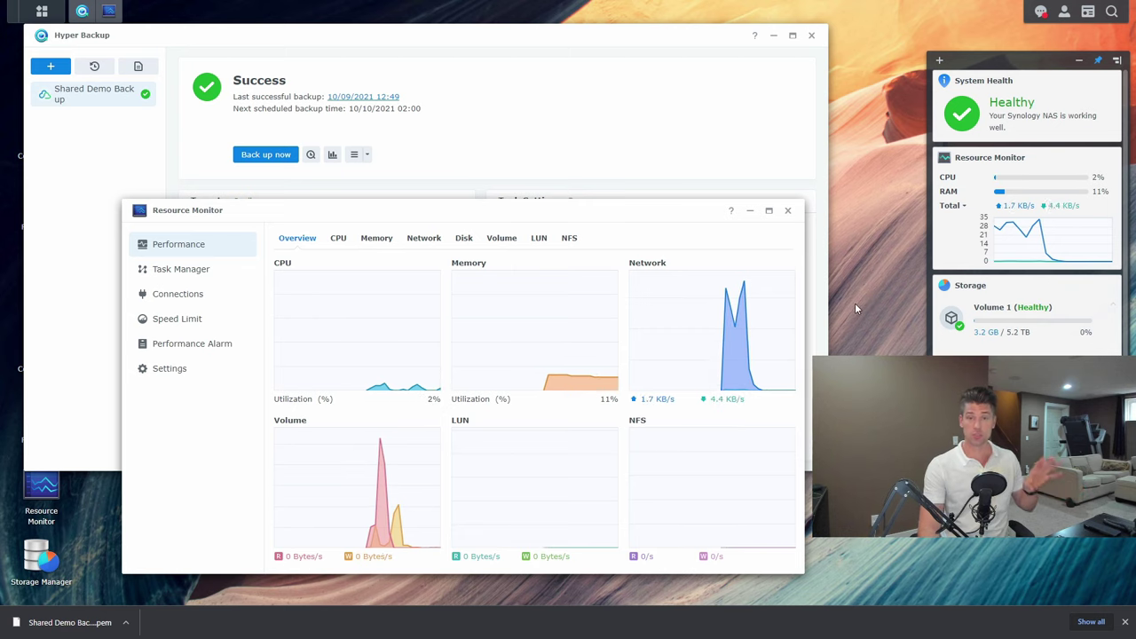
{"action": "left_click", "coordinate": [424, 238]}
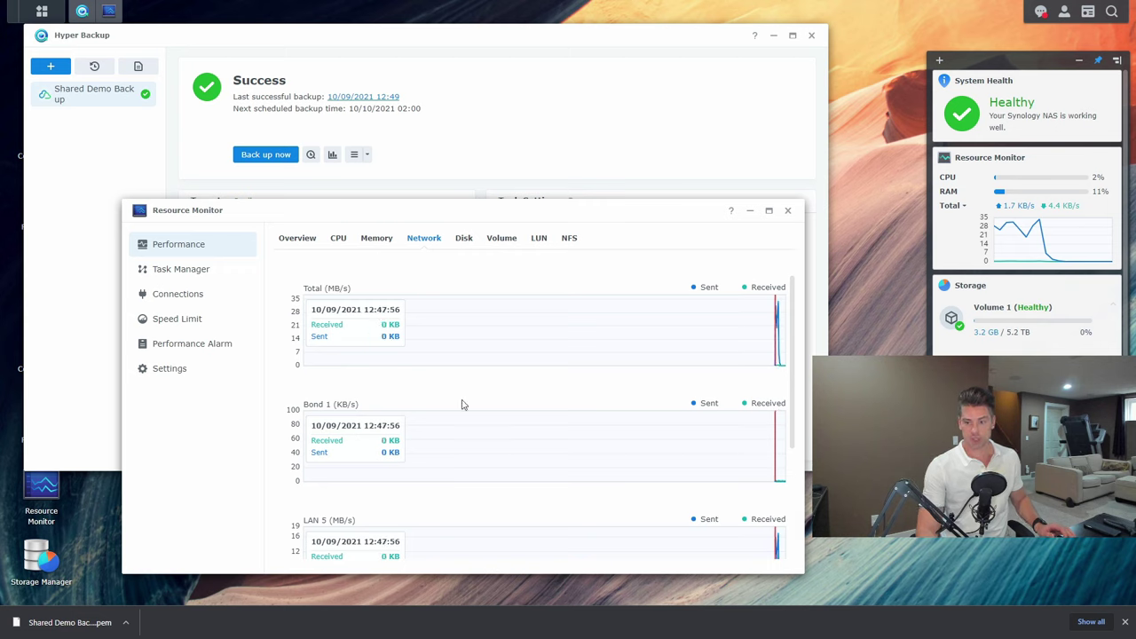
{"action": "left_click", "coordinate": [298, 242]}
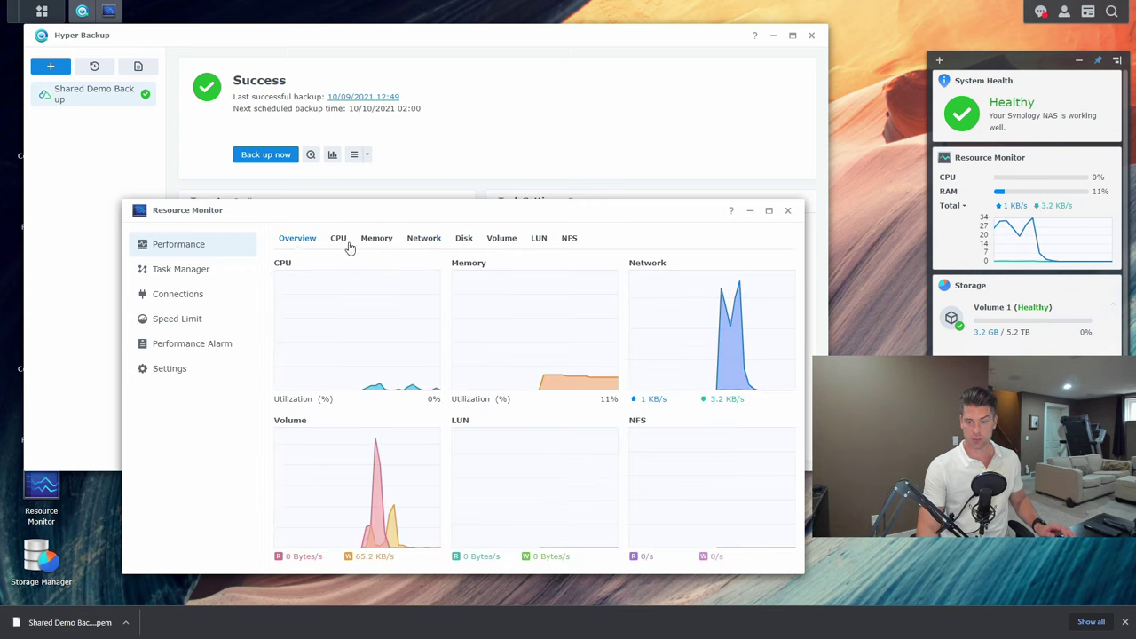
{"action": "left_click", "coordinate": [787, 211]}
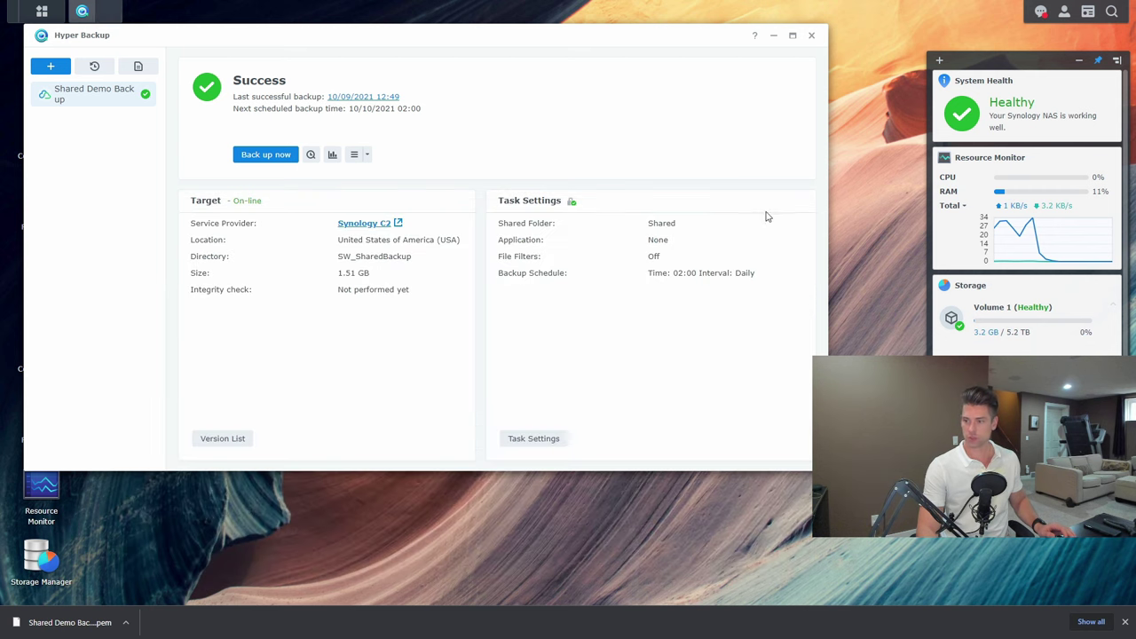
- Read the event details of the latest Hyper Backup notification through to the end, then close them
{"action": "left_click", "coordinate": [1039, 12]}
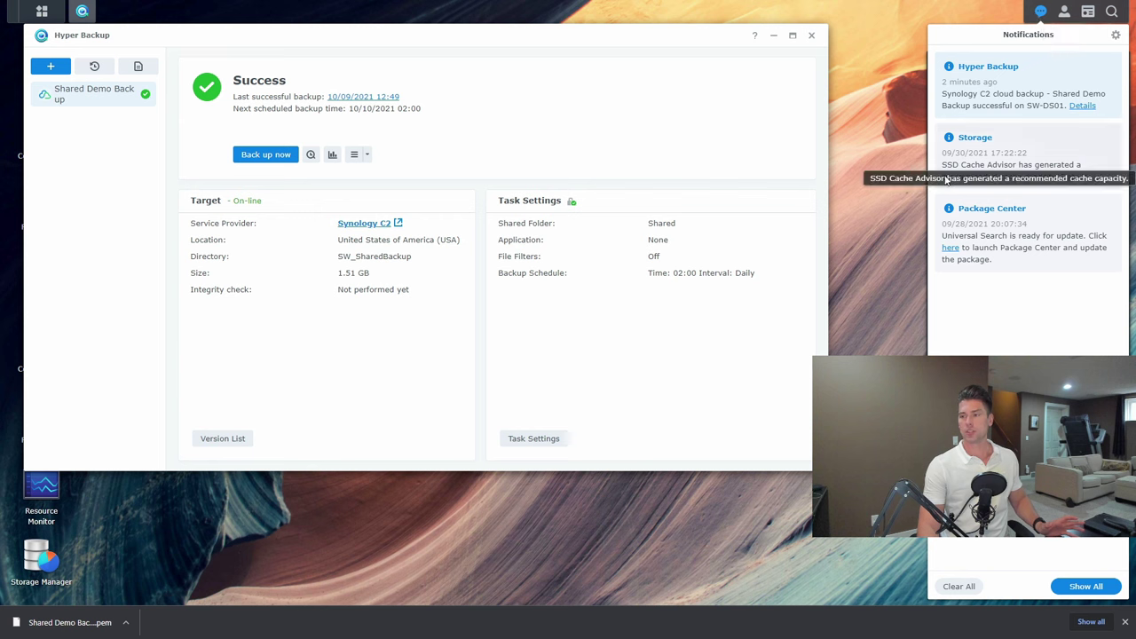
{"action": "left_click", "coordinate": [1080, 106]}
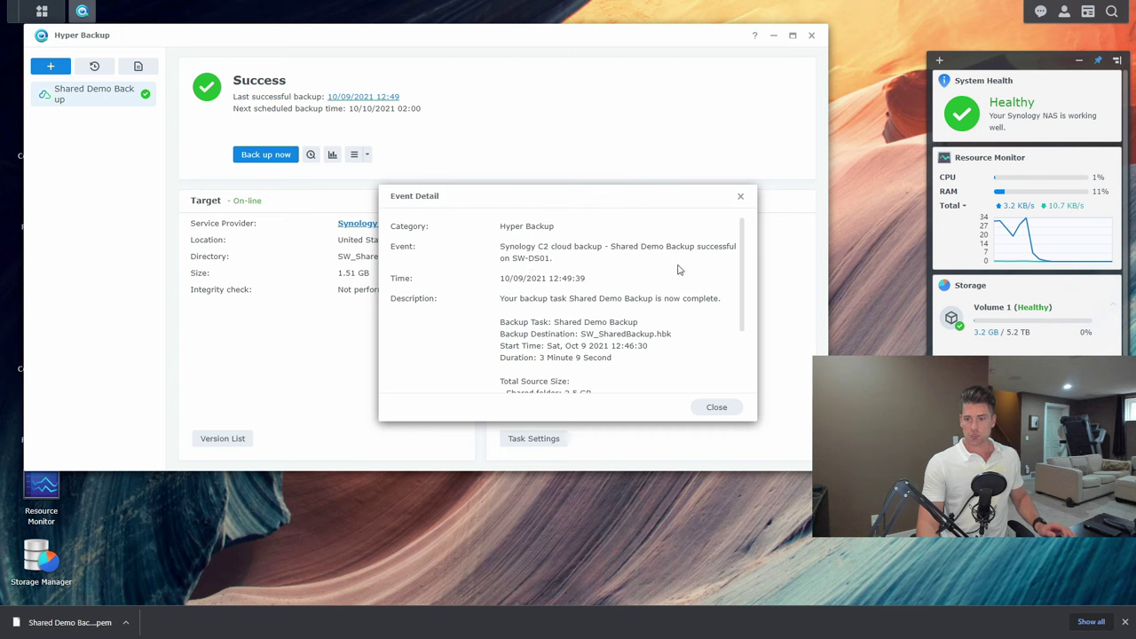
{"action": "scroll", "coordinate": [530, 335], "scroll_direction": "down", "scroll_amount": 2}
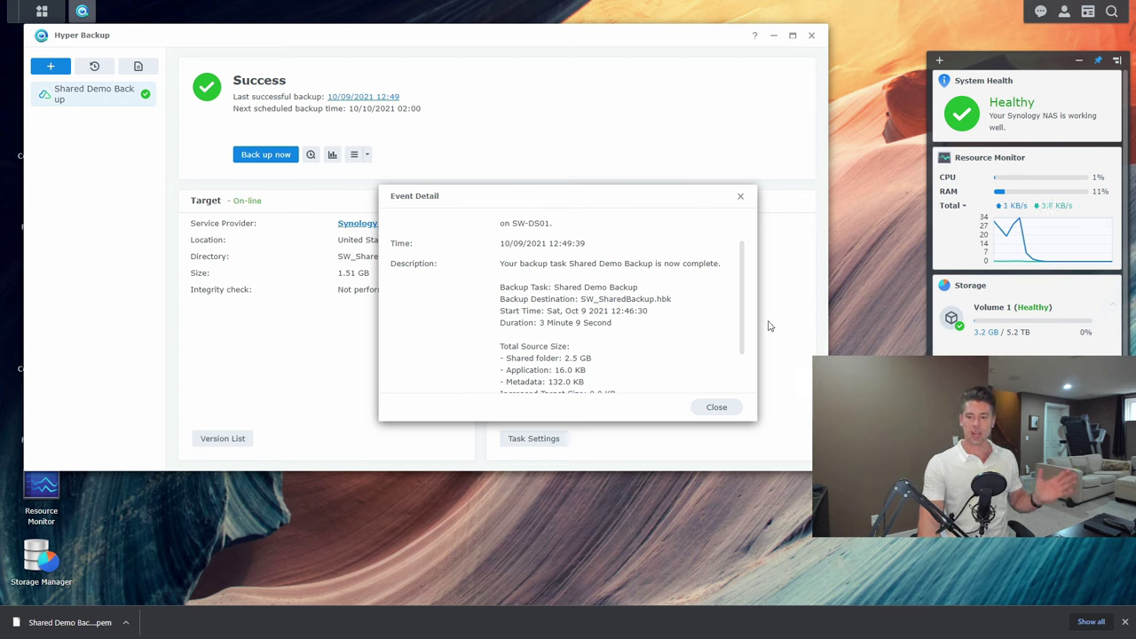
{"action": "scroll", "coordinate": [744, 303], "scroll_direction": "down", "scroll_amount": 2}
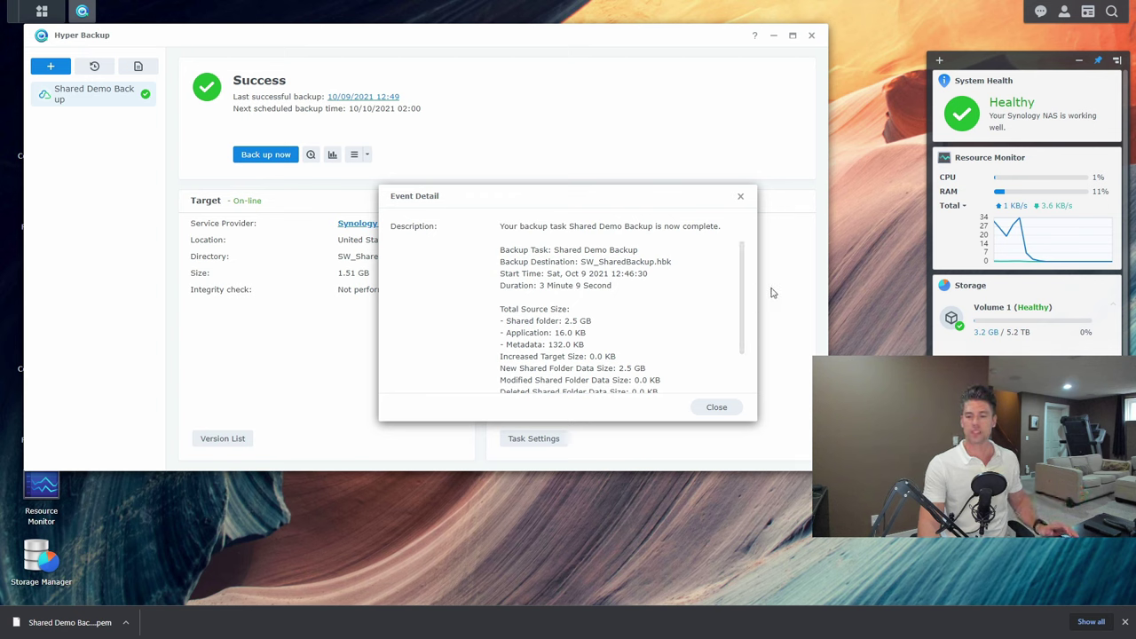
{"action": "scroll", "coordinate": [746, 295], "scroll_direction": "up", "scroll_amount": 1}
{"action": "scroll", "coordinate": [745, 295], "scroll_direction": "down", "scroll_amount": 2}
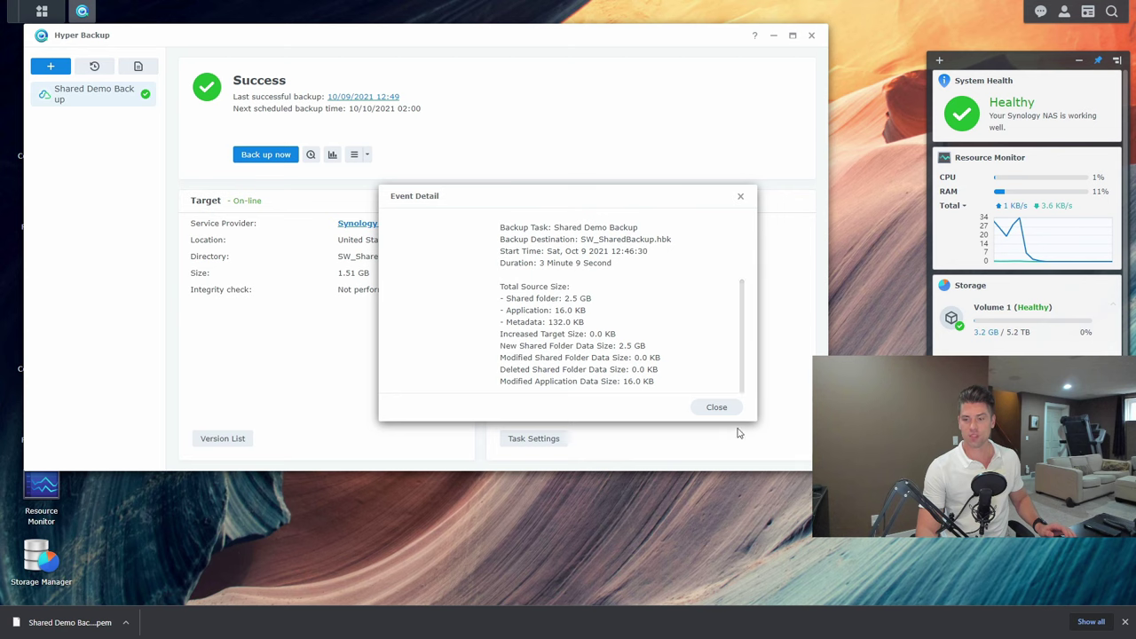
{"action": "left_click", "coordinate": [719, 408]}
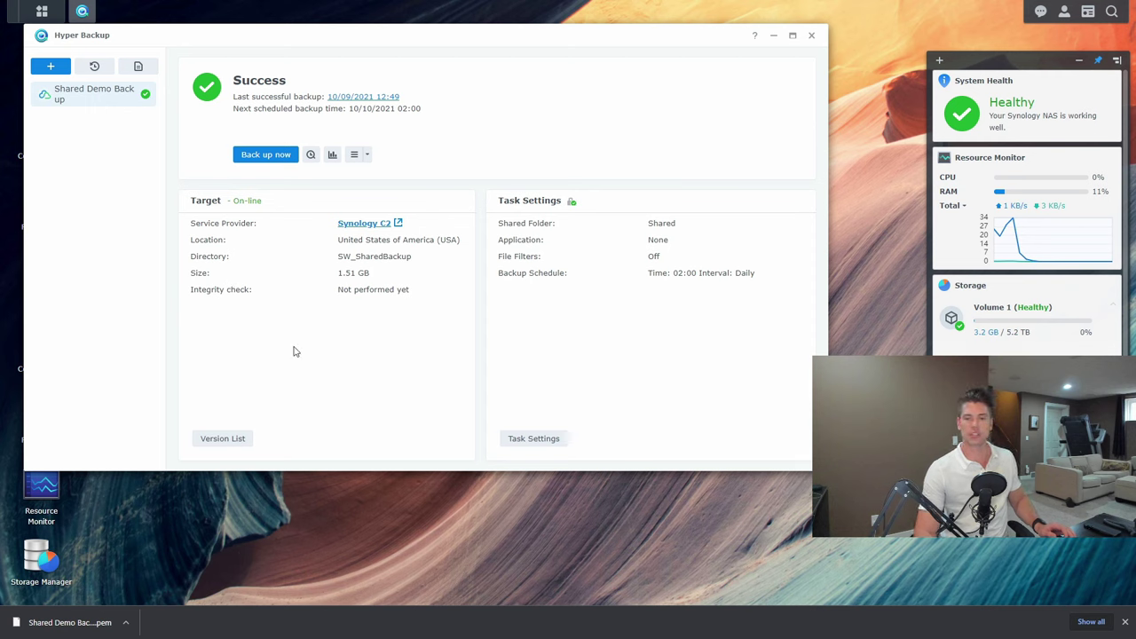
- Open the version list of Shared Demo Backup, verifying access with the task's encryption password
{"action": "mouse_move", "coordinate": [352, 278]}
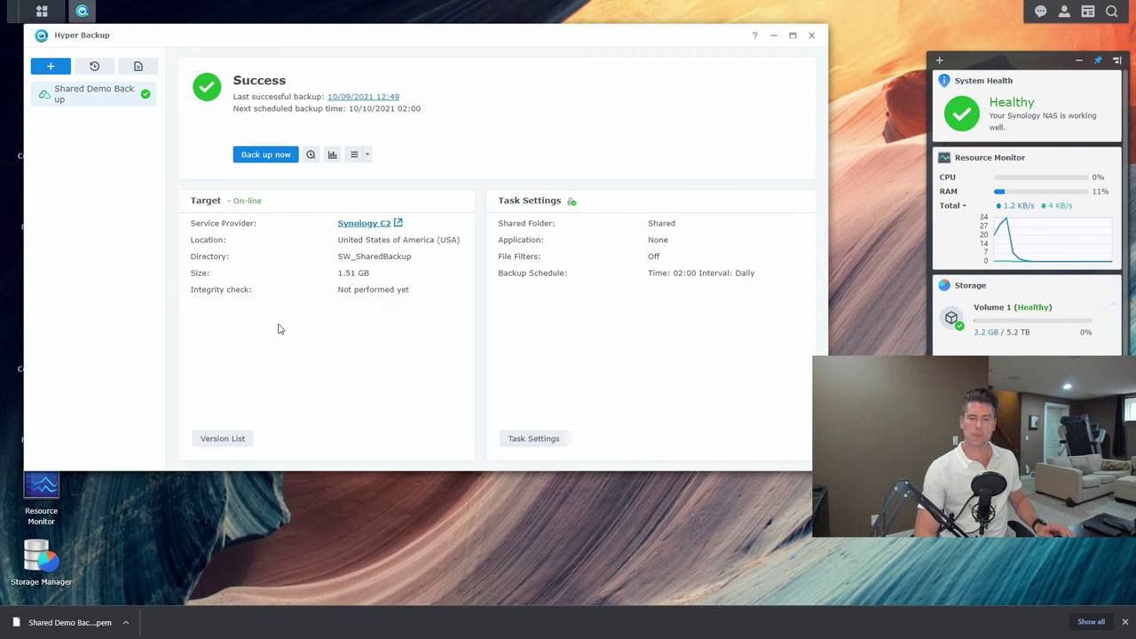
{"action": "left_click", "coordinate": [222, 438]}
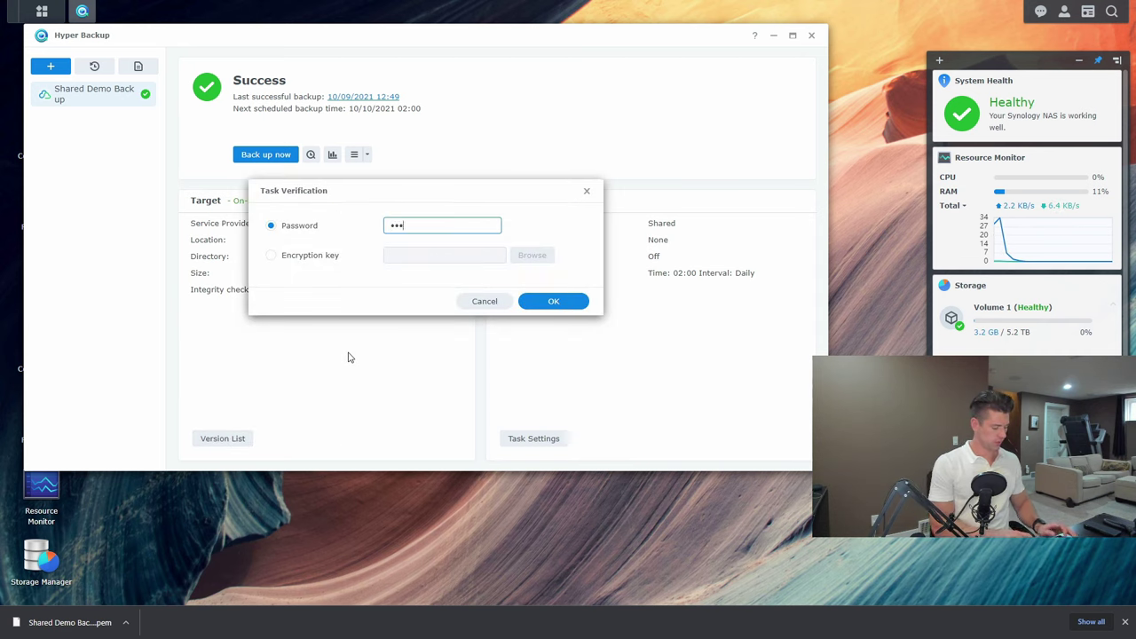
{"action": "key", "text": "Return"}
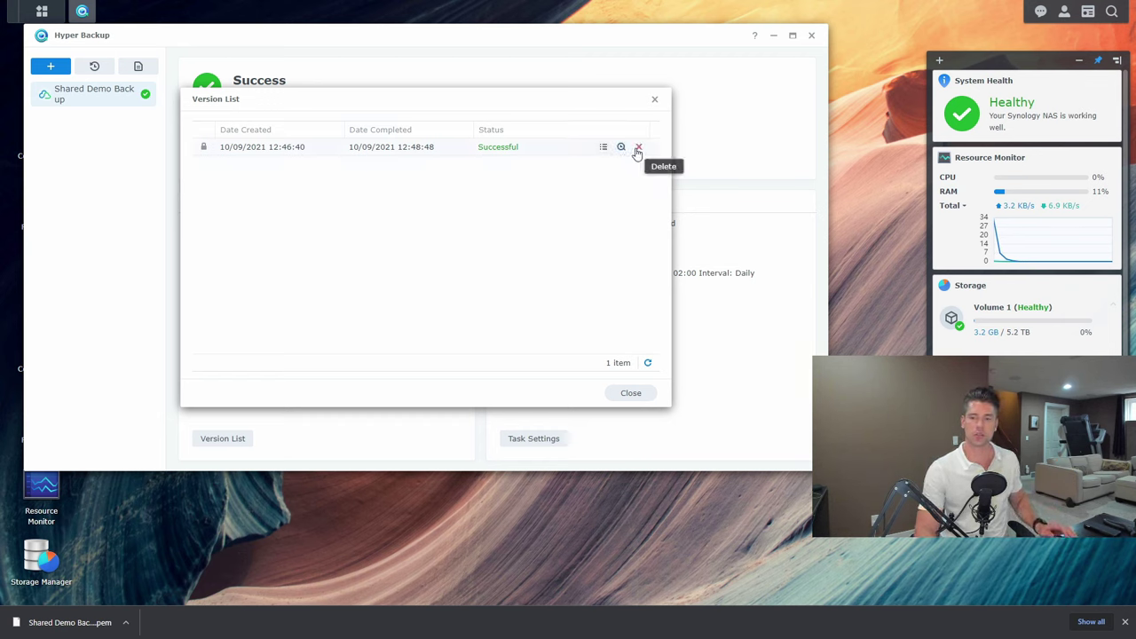
- Browse the backed-up version to Shared > Projects > Low Priority in Backup Explorer, then close the explorer and version list
{"action": "left_click", "coordinate": [620, 149]}
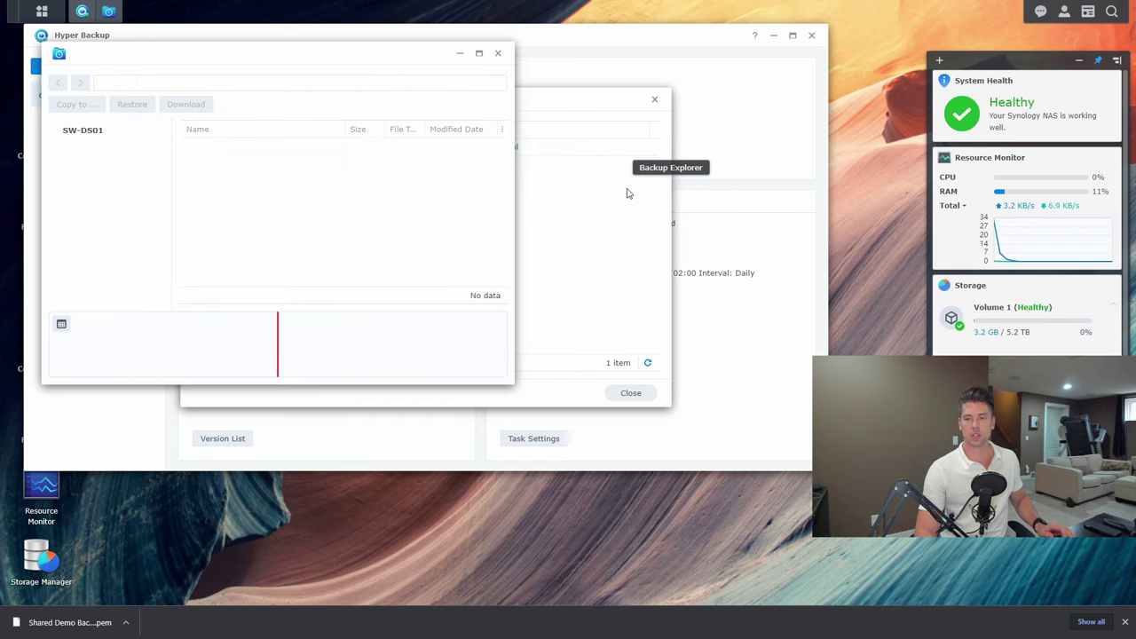
{"action": "left_click", "coordinate": [69, 147]}
{"action": "left_click", "coordinate": [78, 165]}
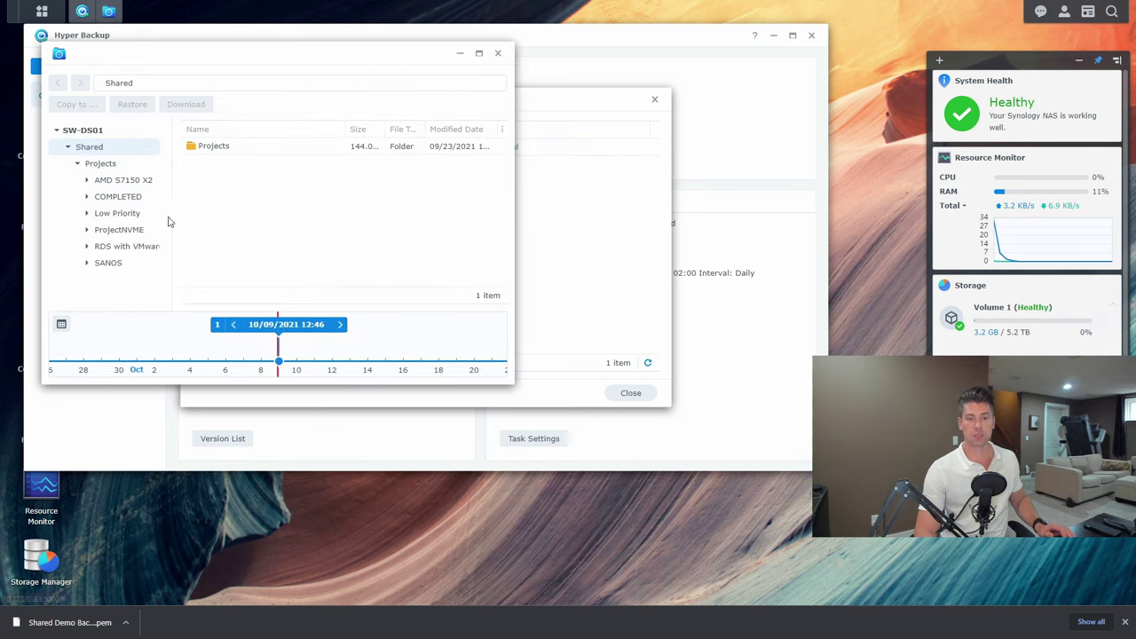
{"action": "left_click", "coordinate": [117, 214]}
{"action": "left_click", "coordinate": [249, 182]}
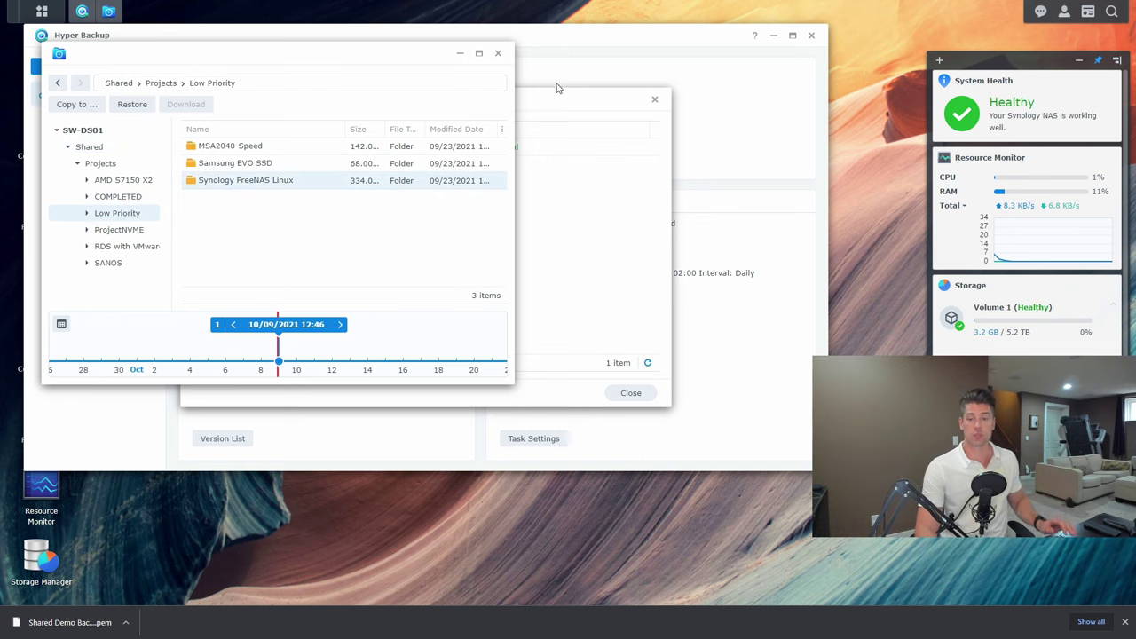
{"action": "left_click", "coordinate": [498, 53]}
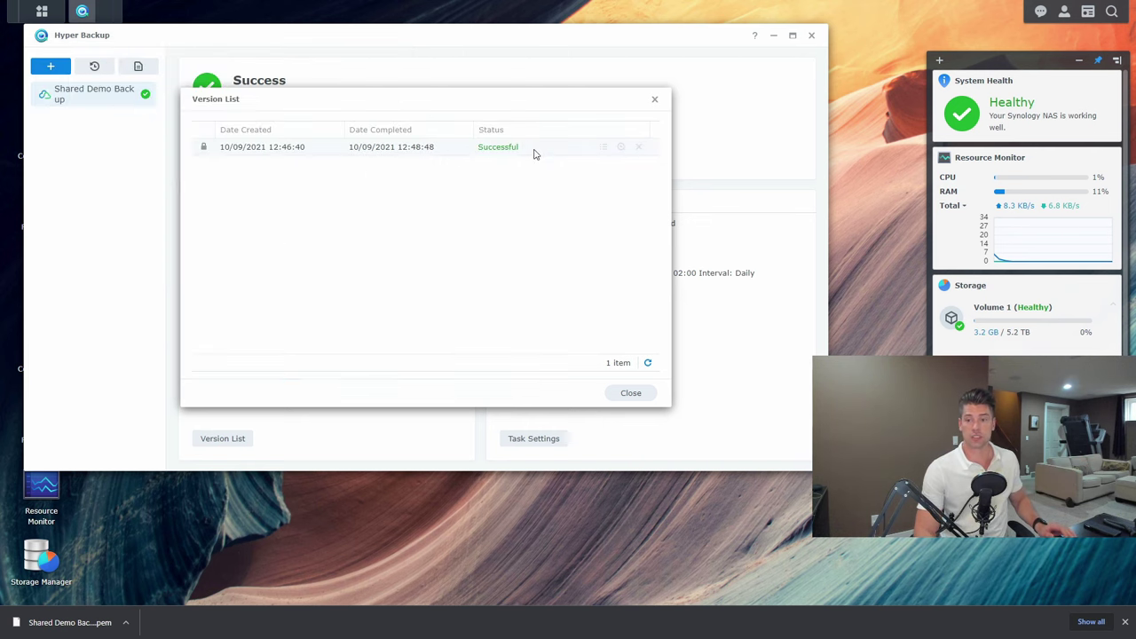
{"action": "left_click", "coordinate": [654, 99]}
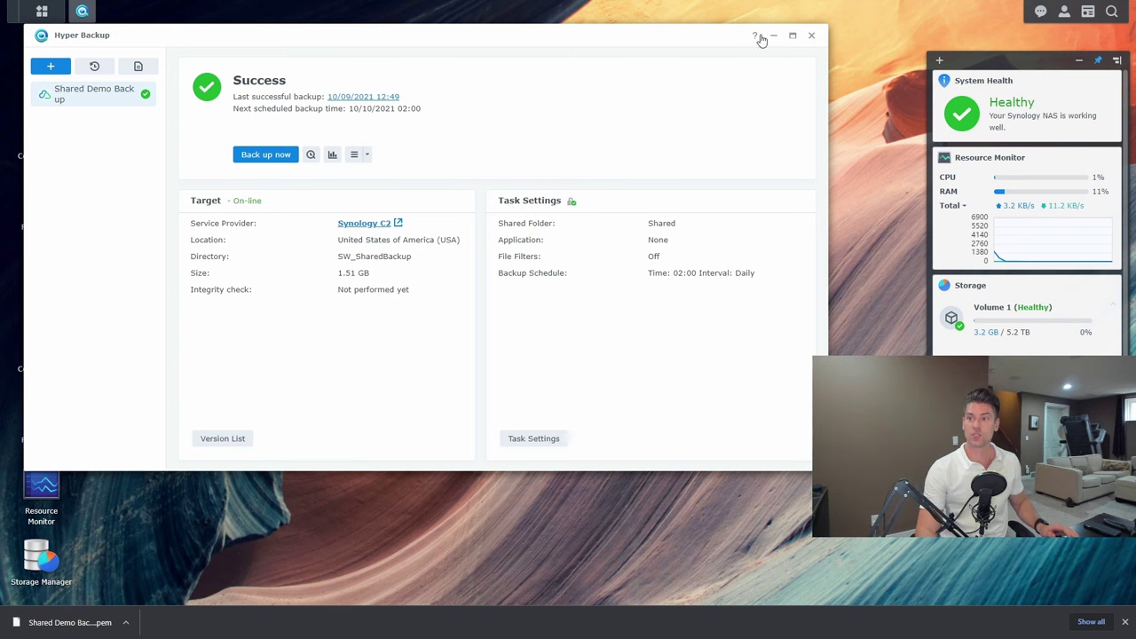
- Close Hyper Backup and select the Projects folder inside the Shared folder in File Station
{"action": "left_click", "coordinate": [811, 36]}
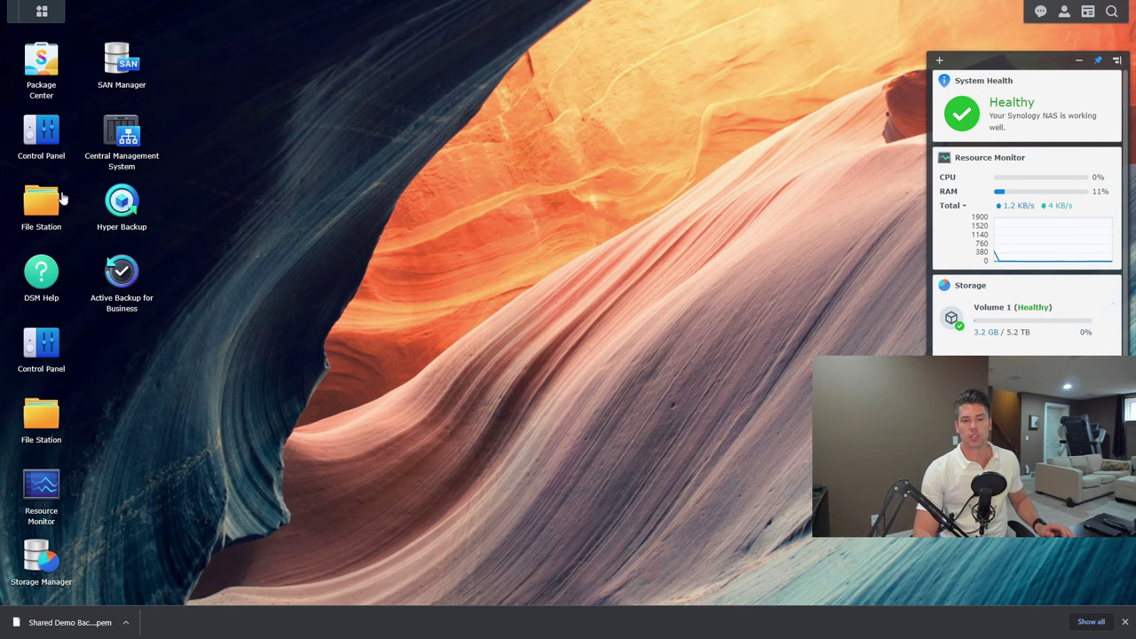
{"action": "left_click", "coordinate": [49, 202]}
{"action": "left_click", "coordinate": [289, 152]}
{"action": "left_click", "coordinate": [455, 201]}
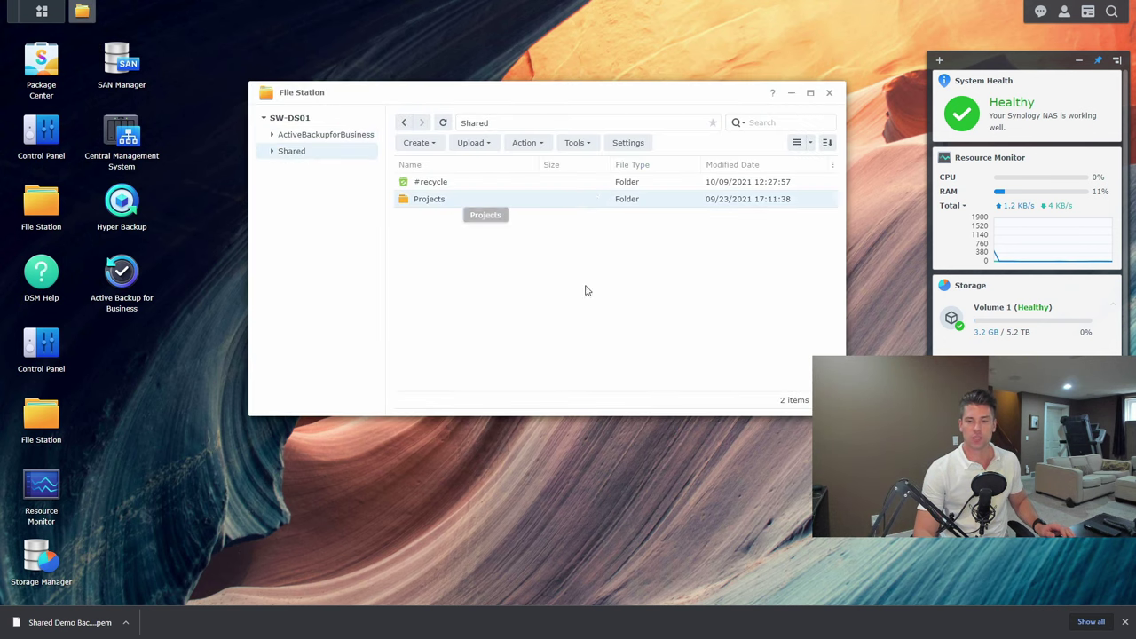
{"action": "left_click", "coordinate": [593, 148]}
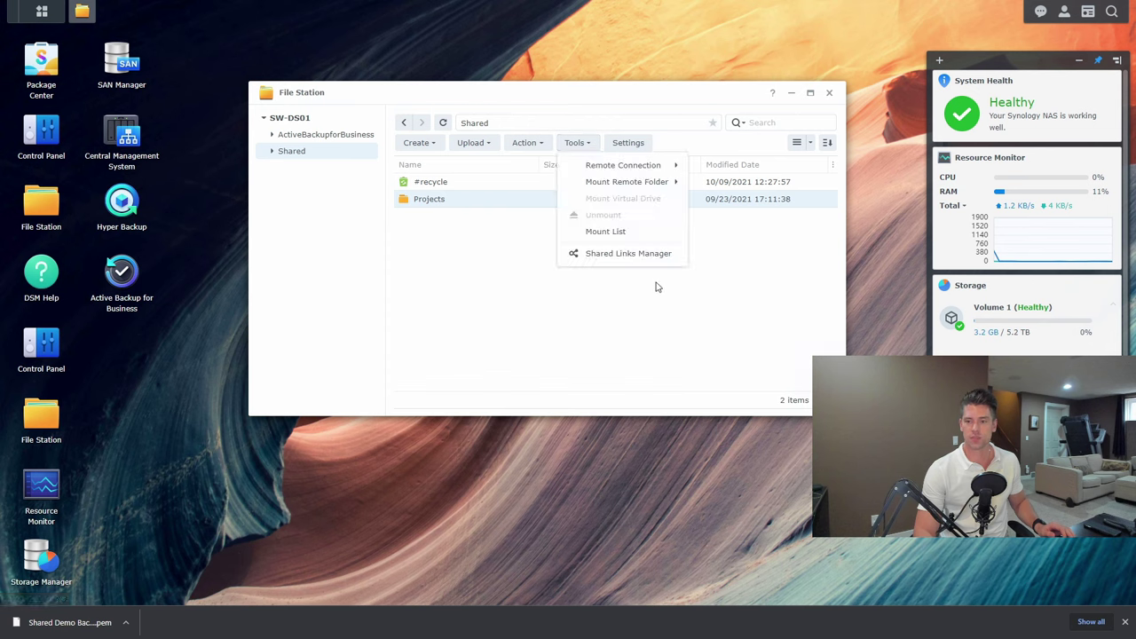
{"action": "left_click", "coordinate": [630, 144]}
{"action": "left_click", "coordinate": [677, 409]}
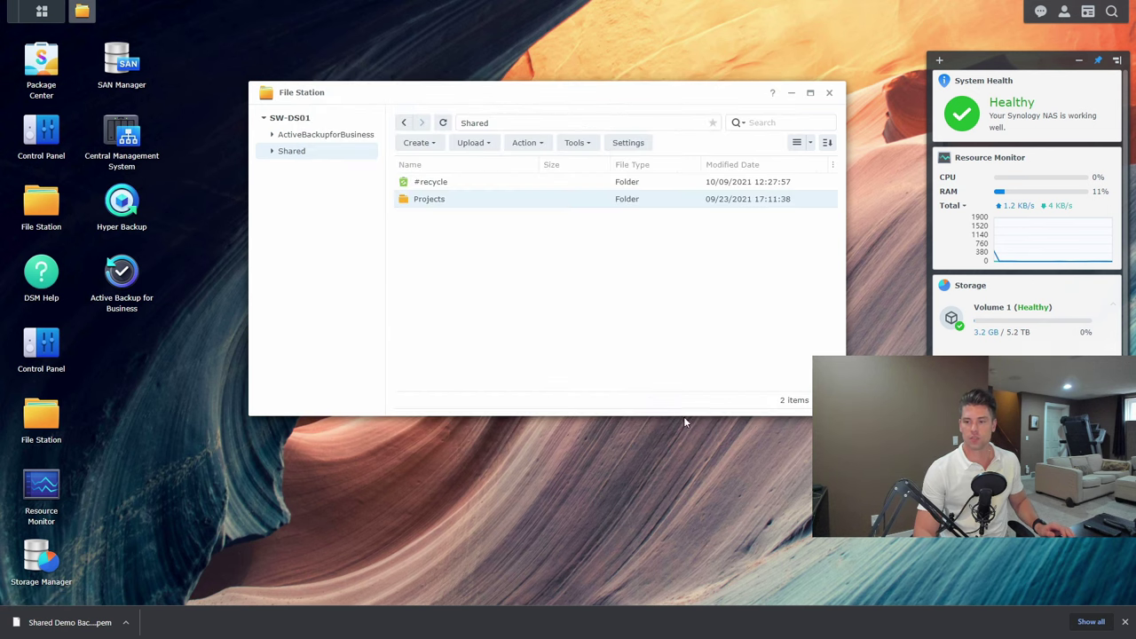
- Delete the Projects folder from the Shared folder and confirm the deletion
{"action": "right_click", "coordinate": [450, 199]}
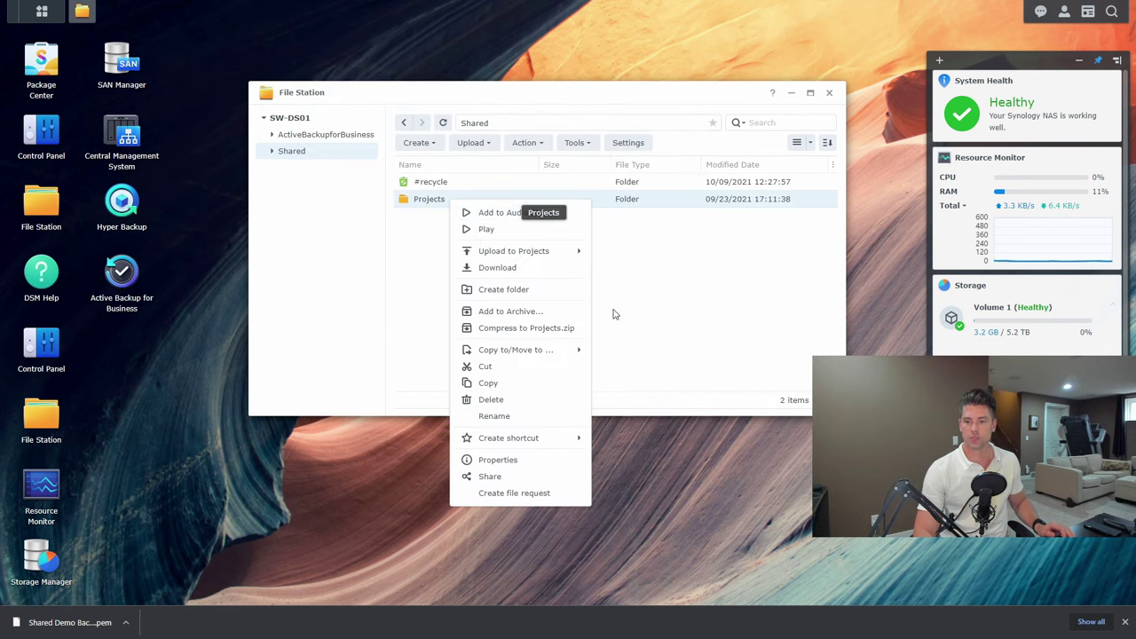
{"action": "left_click", "coordinate": [525, 401]}
{"action": "left_click", "coordinate": [651, 274]}
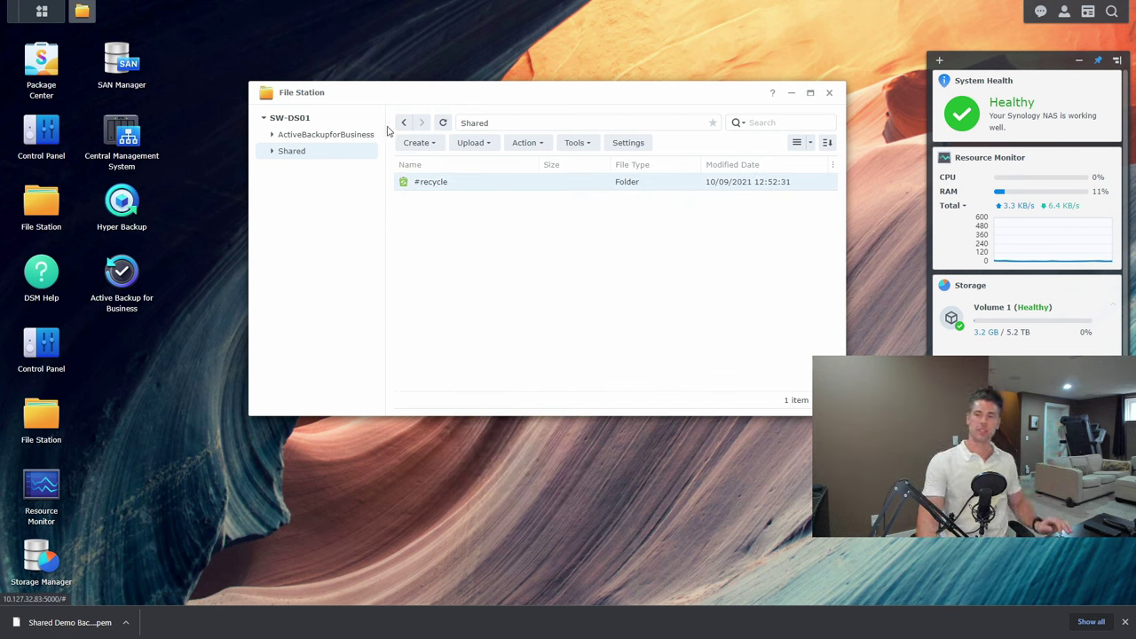
{"action": "right_click", "coordinate": [438, 182]}
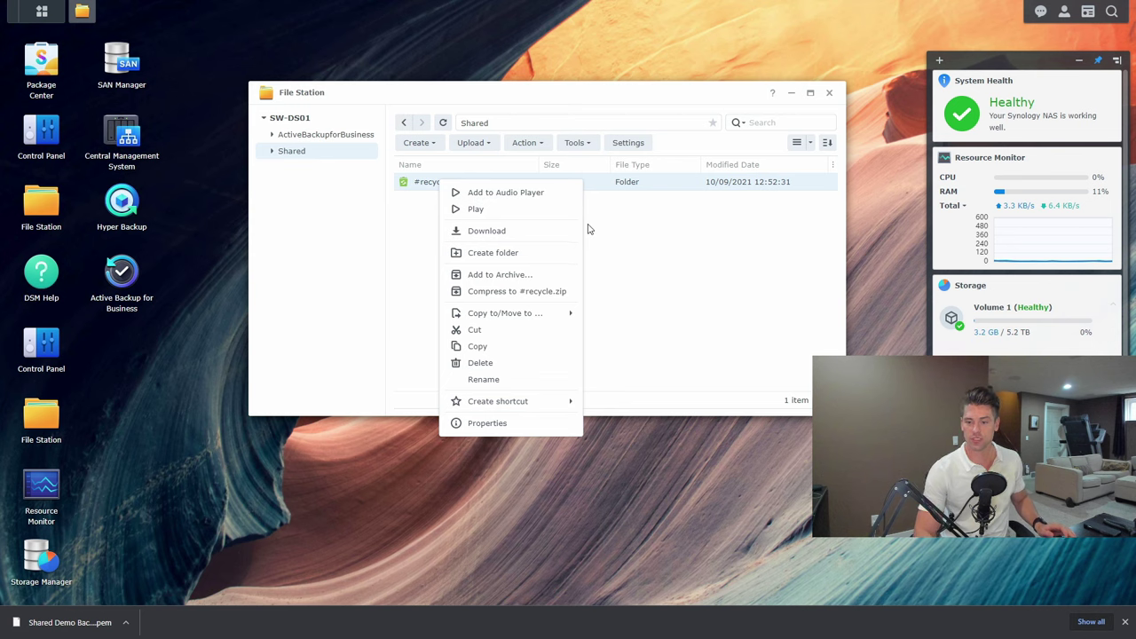
{"action": "left_click", "coordinate": [728, 257]}
{"action": "left_click", "coordinate": [829, 92]}
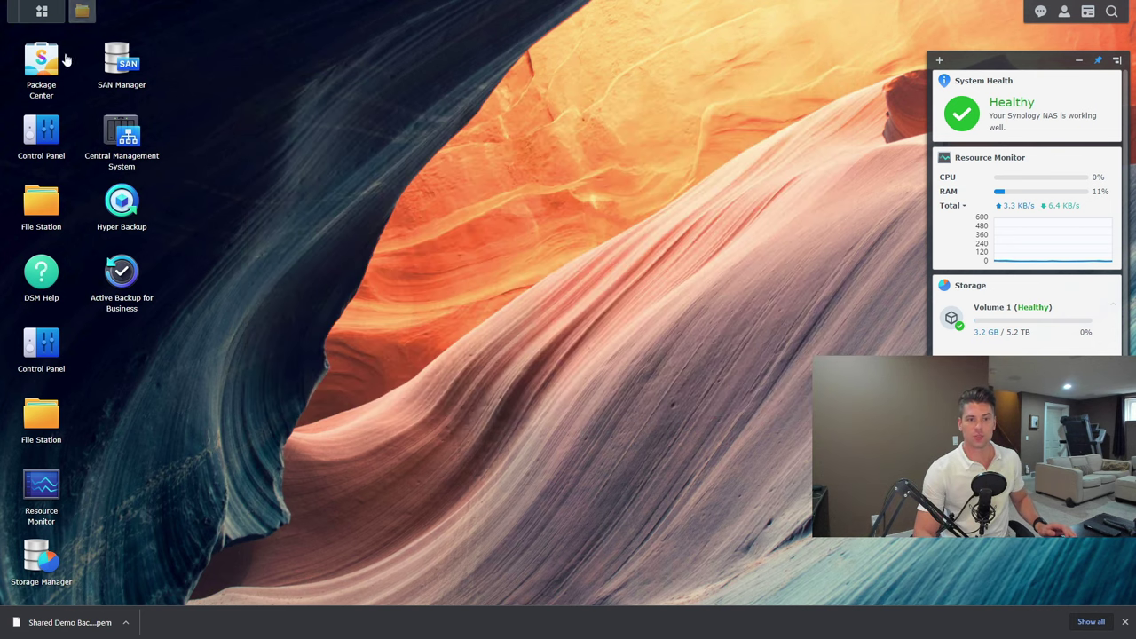
{"action": "left_click", "coordinate": [41, 67]}
{"action": "left_click", "coordinate": [1119, 34]}
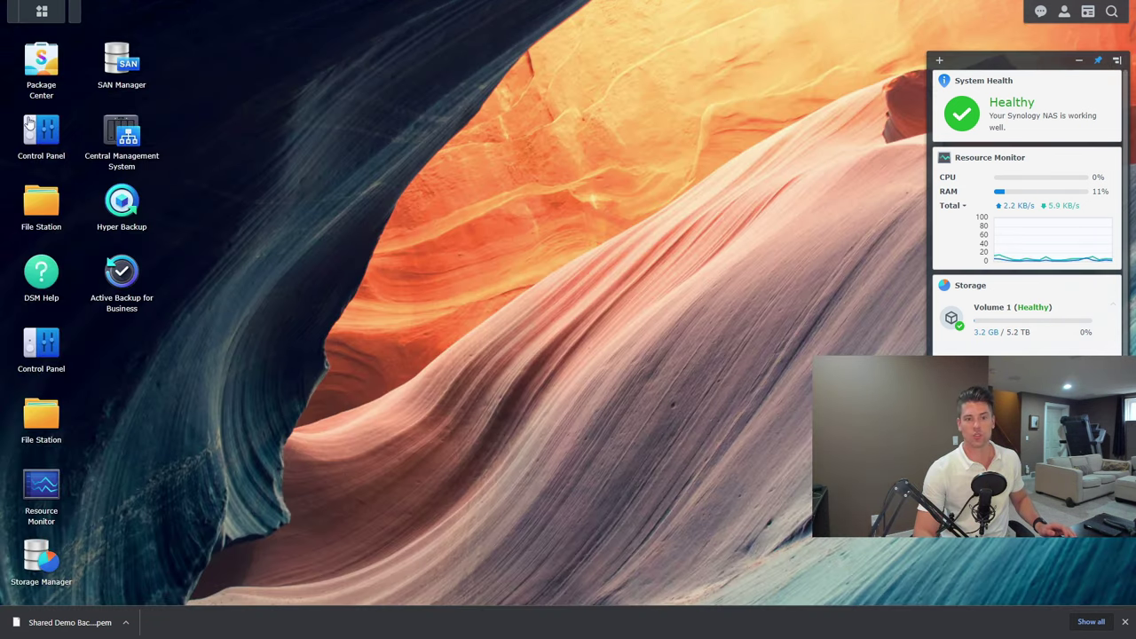
- Empty the recycle bins of all shared folders in Control Panel, then close Control Panel
{"action": "left_click", "coordinate": [53, 140]}
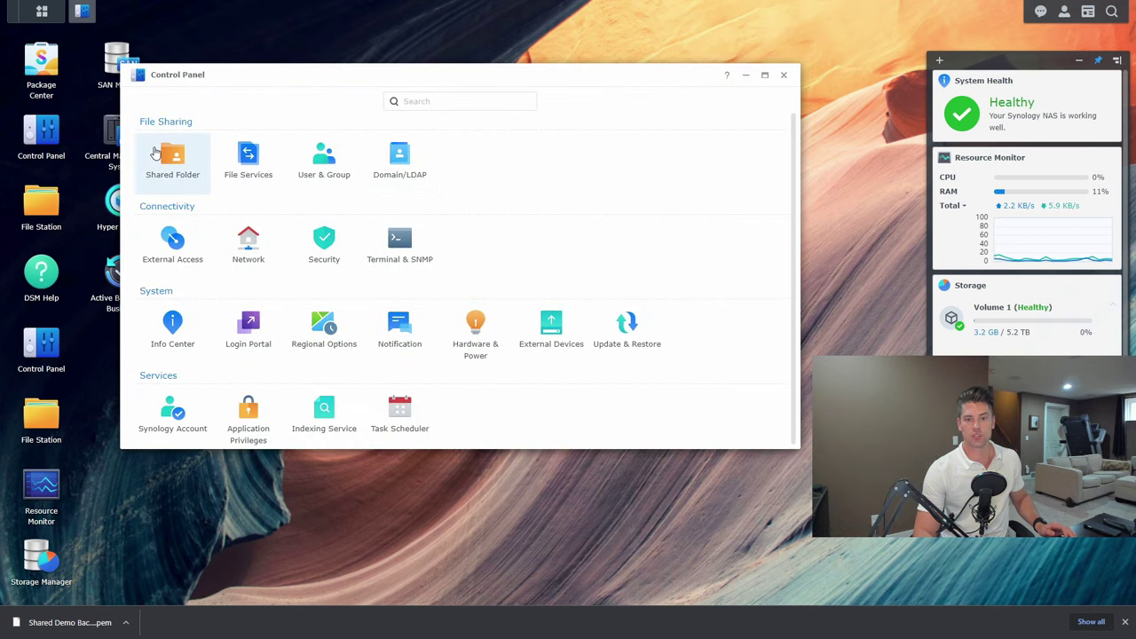
{"action": "left_click", "coordinate": [170, 151]}
{"action": "left_click", "coordinate": [498, 105]}
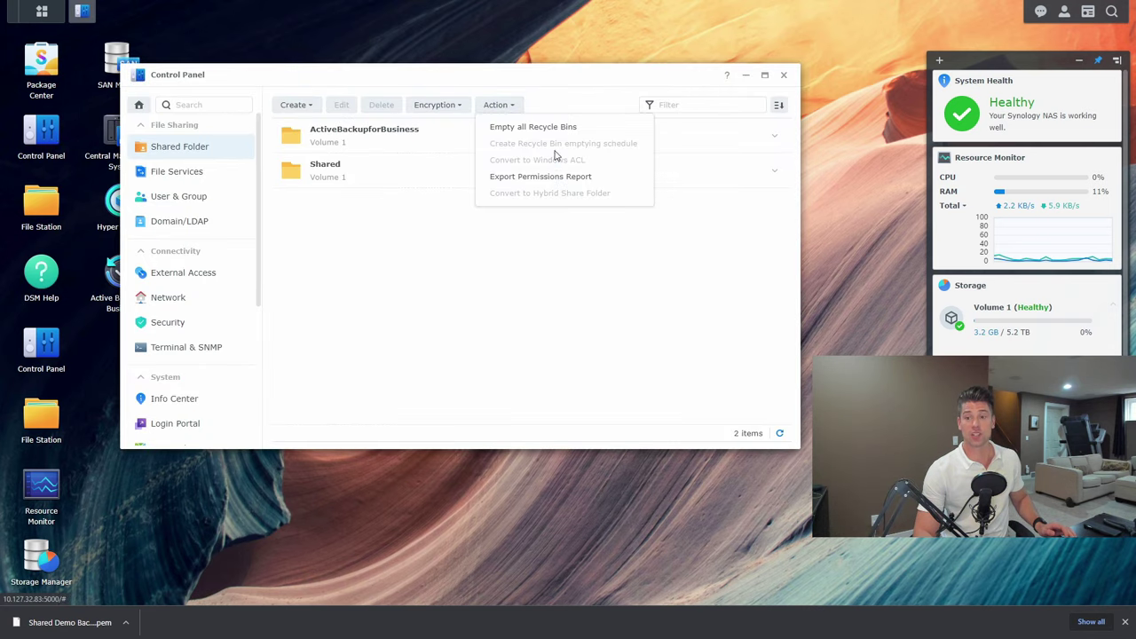
{"action": "left_click", "coordinate": [557, 131]}
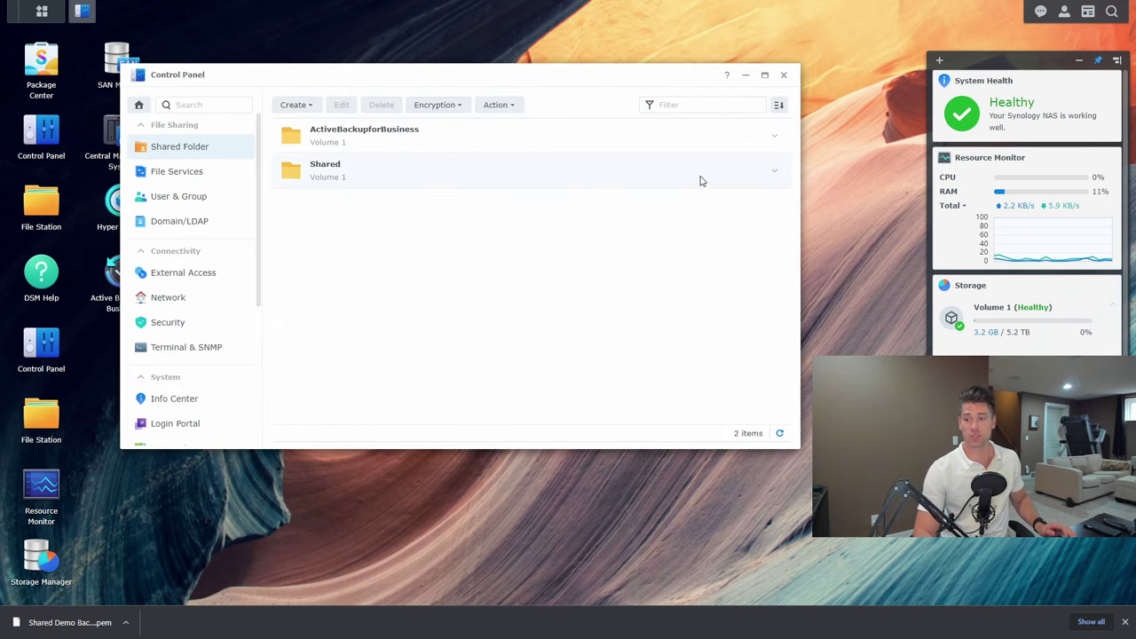
{"action": "left_click", "coordinate": [781, 77]}
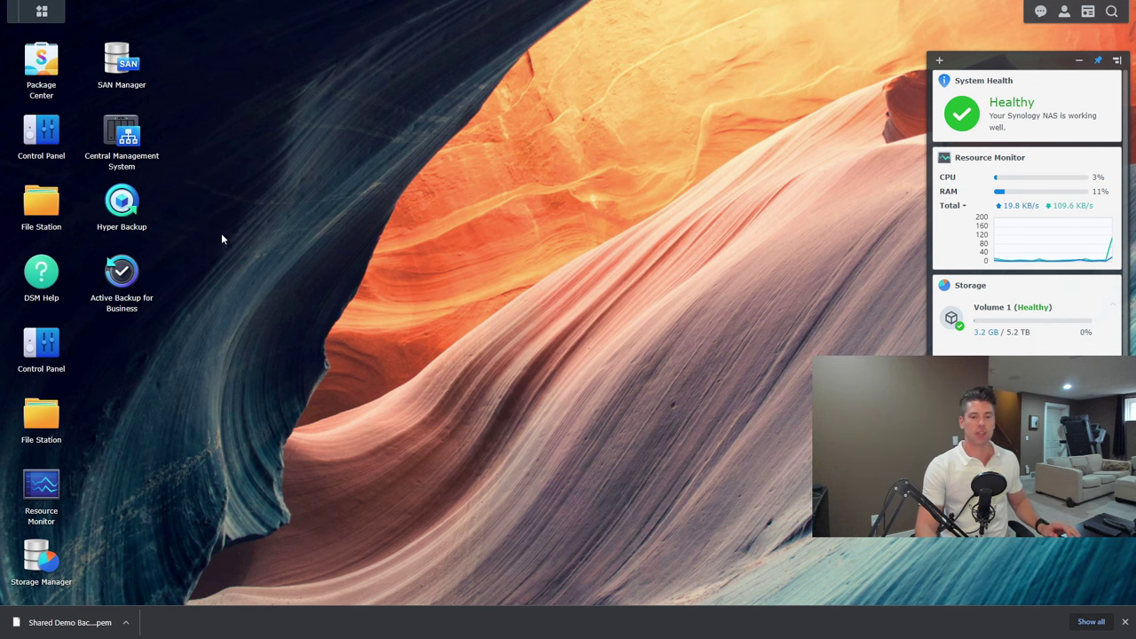
- Start a data restoration of Shared Demo Backup in Hyper Backup, verifying the task with its encryption password
{"action": "left_click", "coordinate": [124, 204]}
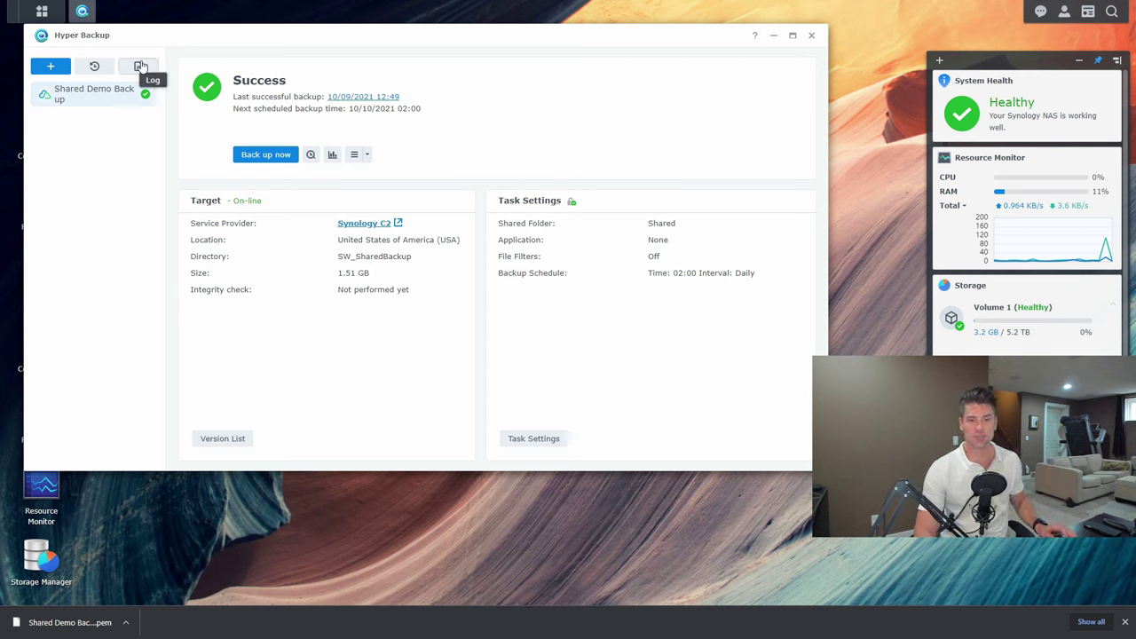
{"action": "left_click", "coordinate": [95, 66]}
{"action": "left_click", "coordinate": [99, 89]}
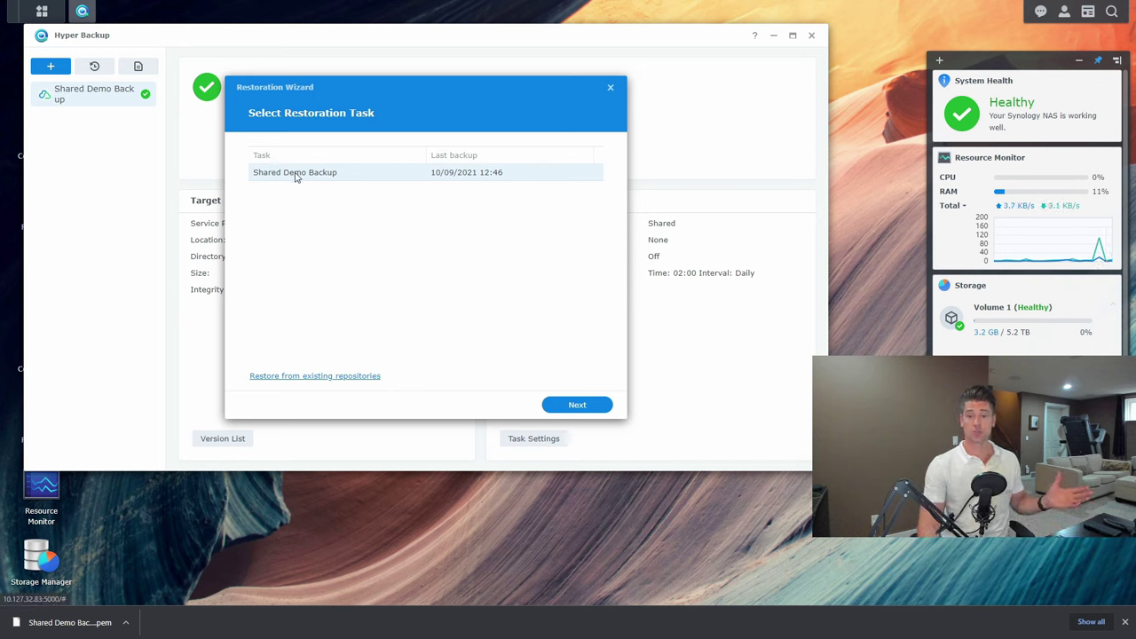
{"action": "left_click", "coordinate": [577, 404]}
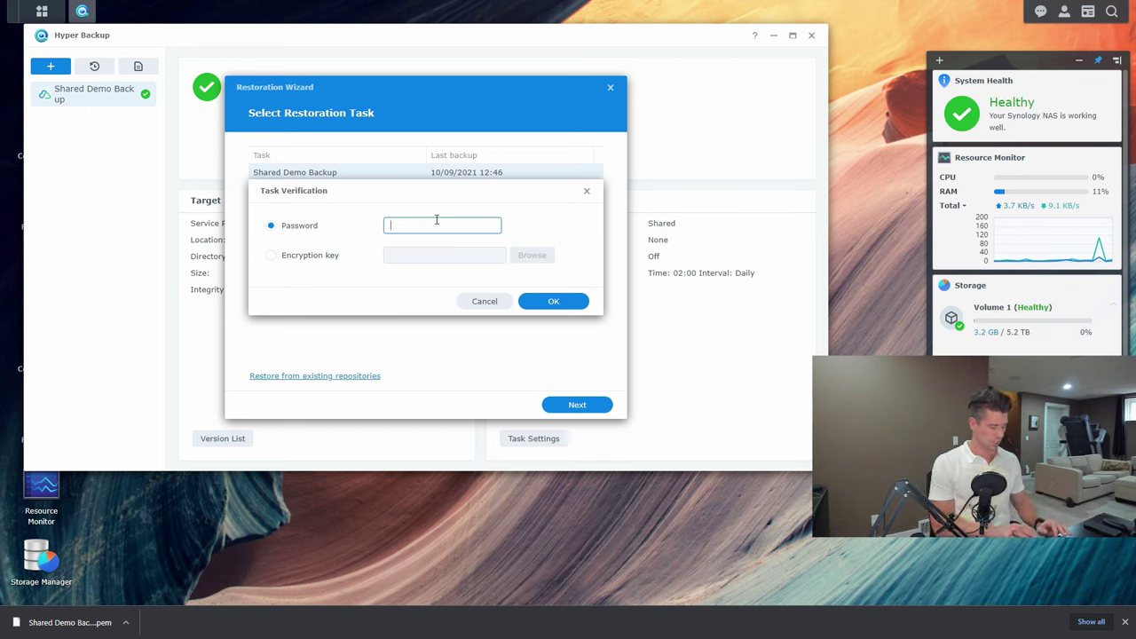
{"action": "left_click", "coordinate": [270, 256]}
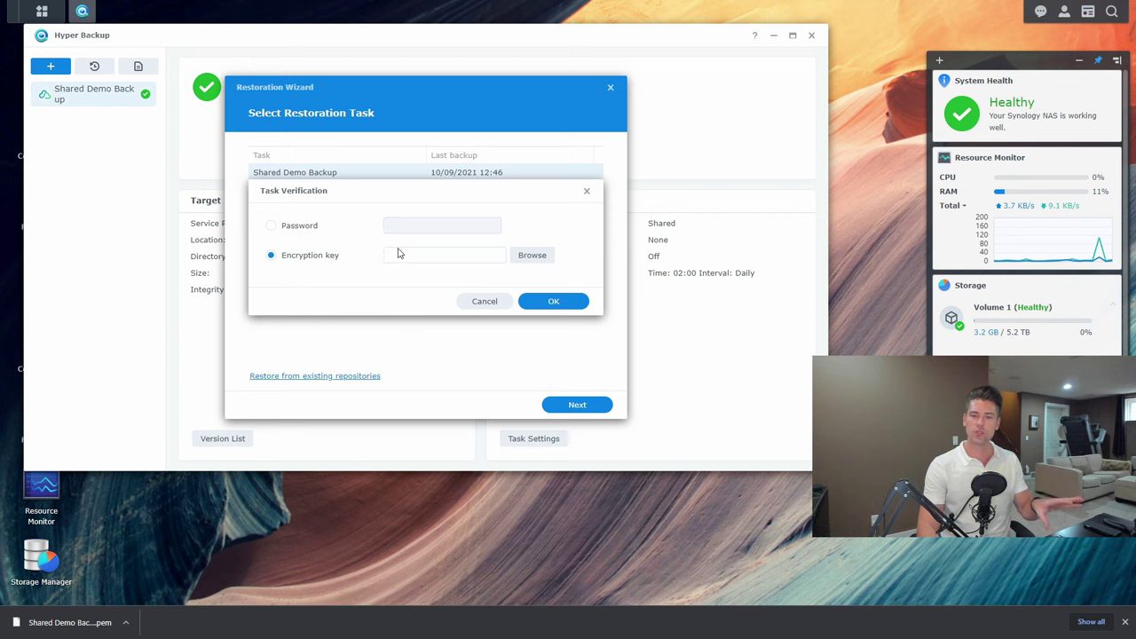
{"action": "left_click", "coordinate": [271, 226]}
{"action": "left_click", "coordinate": [392, 224]}
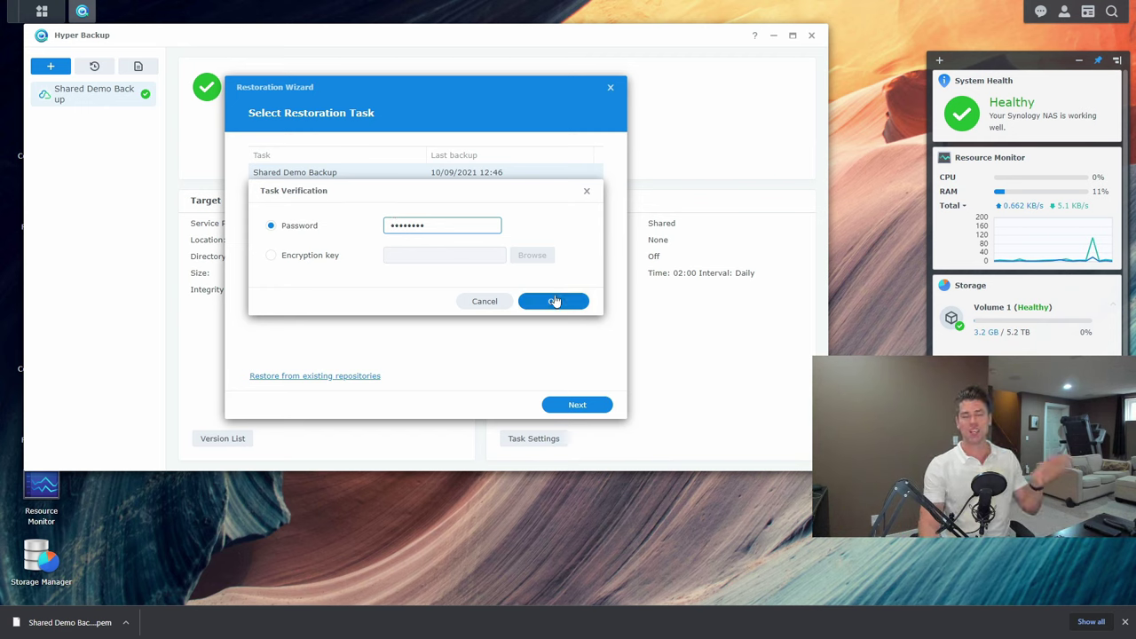
{"action": "left_click", "coordinate": [553, 300]}
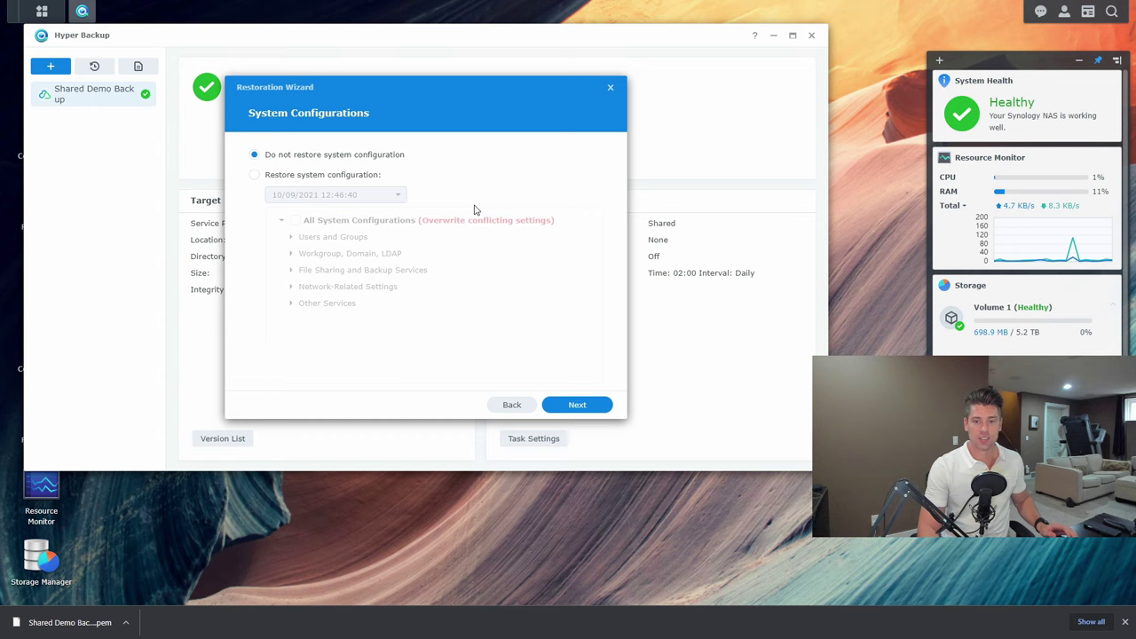
- Restore the Shared/Projects folder from the 10/09/2021 12:46 version without restoring the system configuration
{"action": "left_click", "coordinate": [581, 407]}
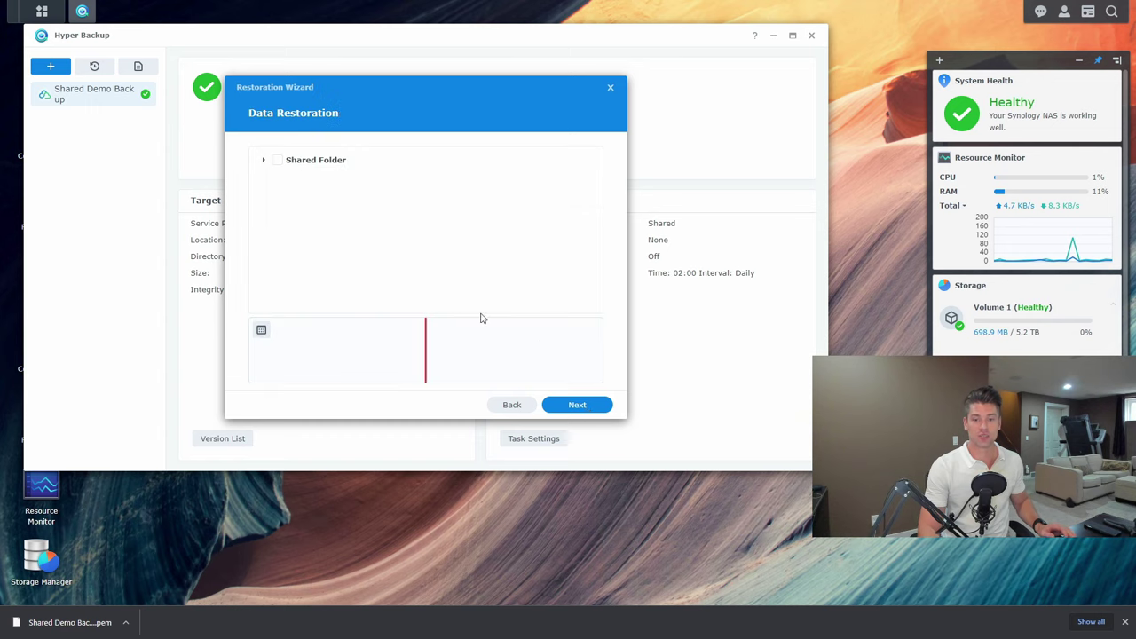
{"action": "left_click", "coordinate": [262, 162]}
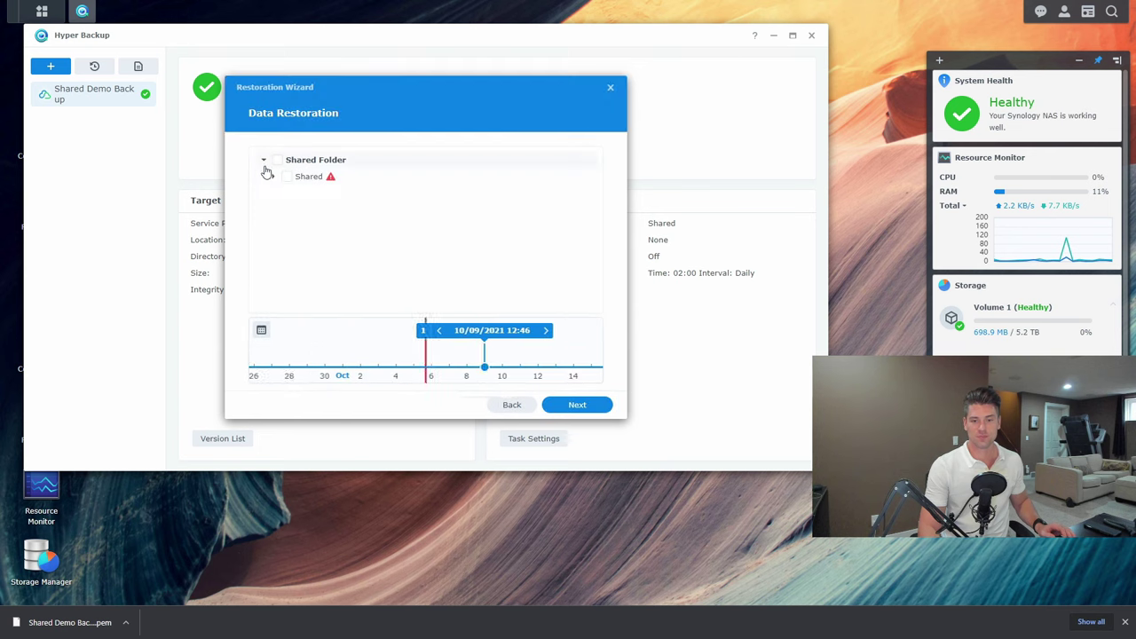
{"action": "left_click", "coordinate": [272, 178]}
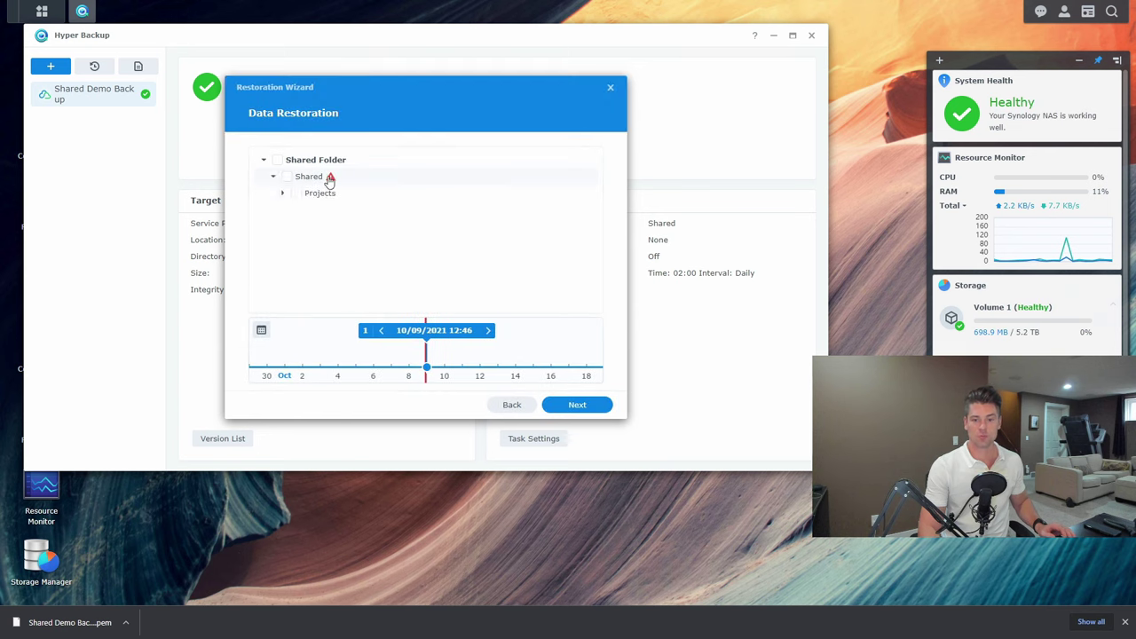
{"action": "mouse_move", "coordinate": [330, 178]}
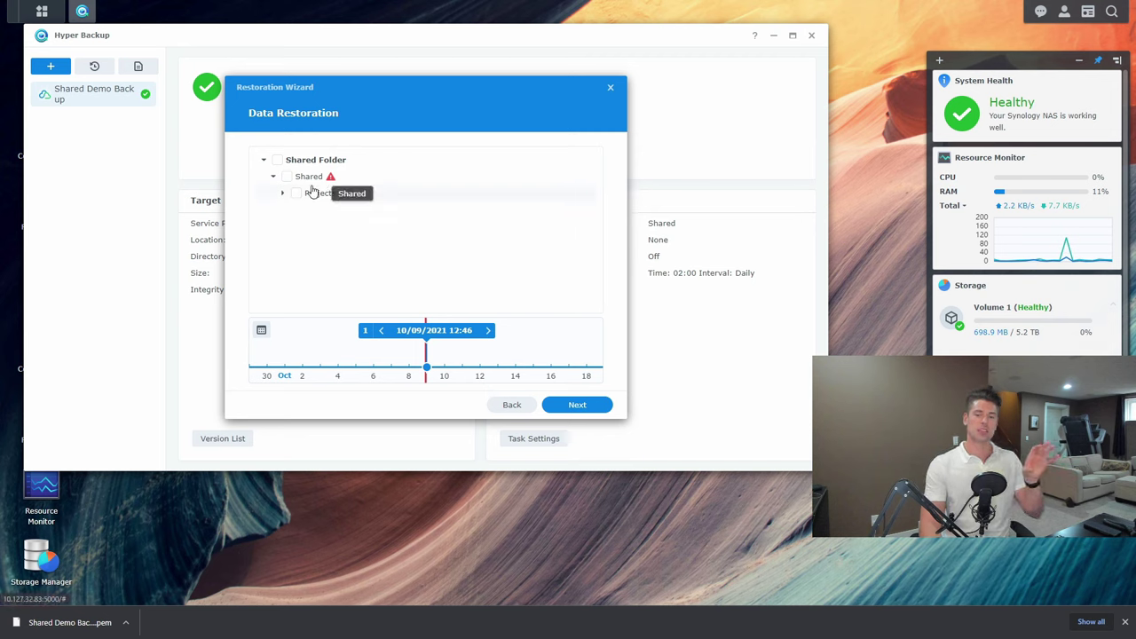
{"action": "mouse_move", "coordinate": [385, 204]}
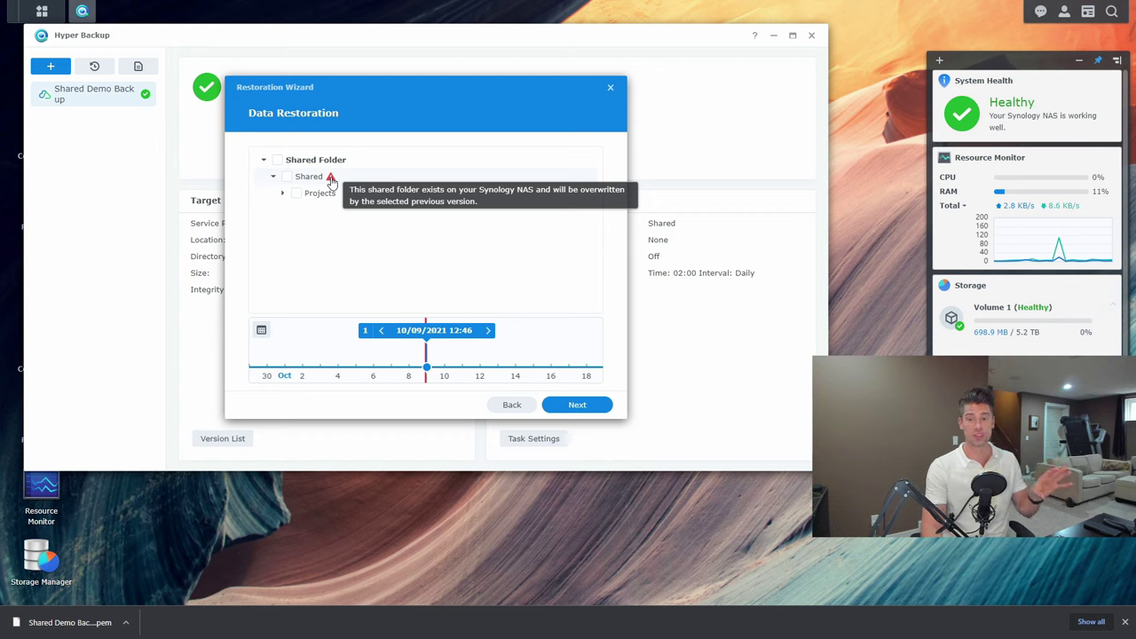
{"action": "left_click", "coordinate": [283, 192]}
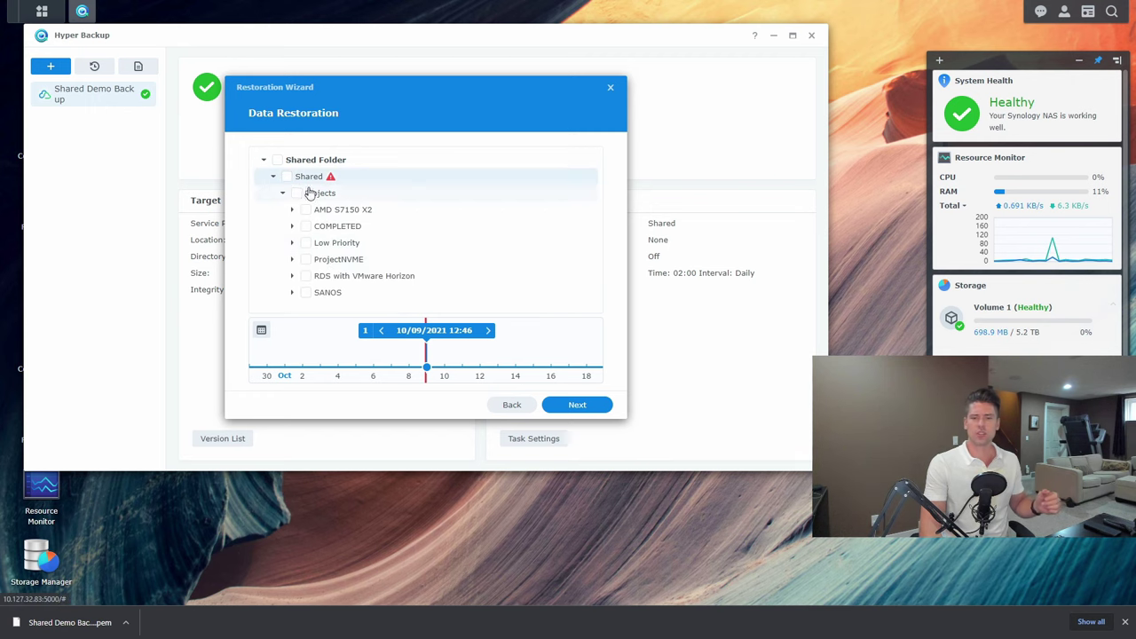
{"action": "left_click", "coordinate": [296, 194]}
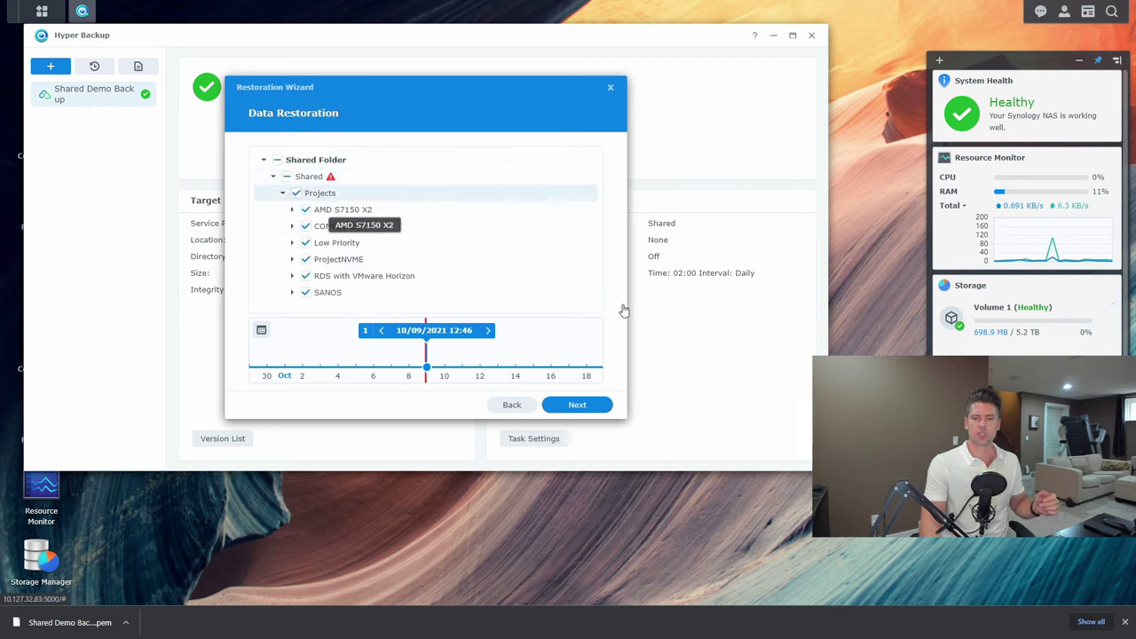
{"action": "left_click", "coordinate": [577, 406]}
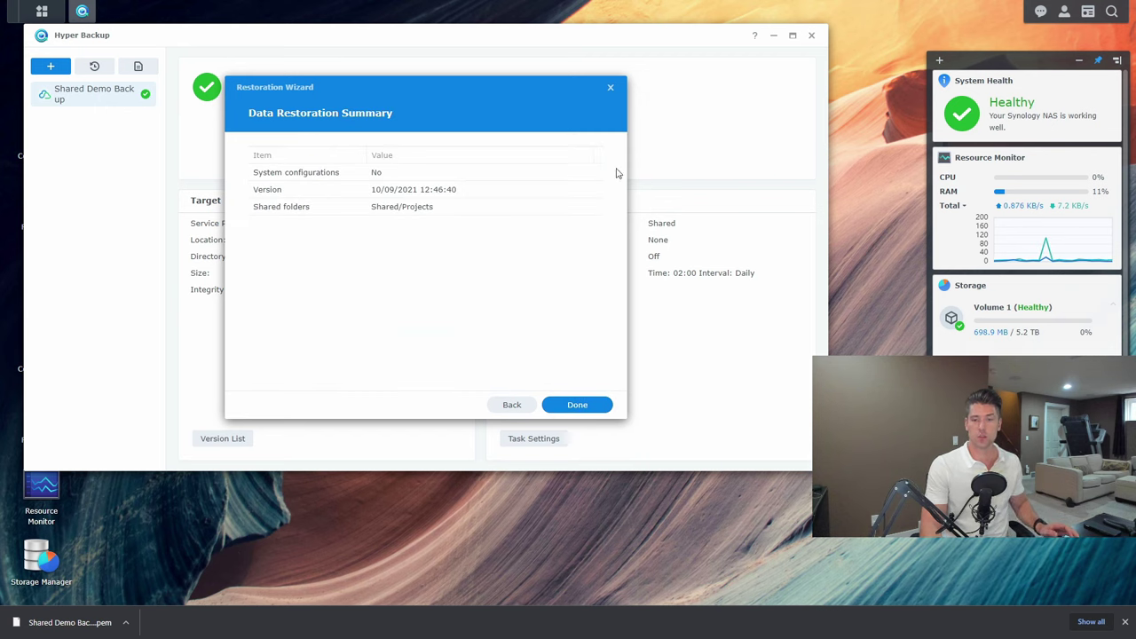
{"action": "left_click", "coordinate": [581, 405]}
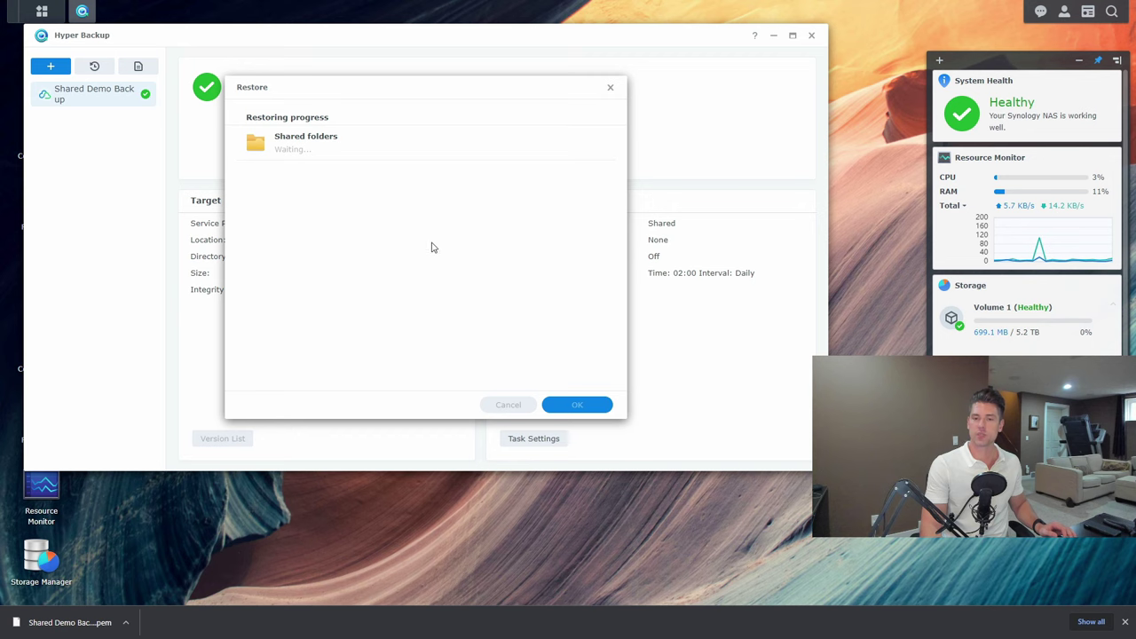
- Examine the restore's network throughput in Resource Monitor, then close the monitor and the restore progress dialog
{"action": "left_click_drag", "start_coordinate": [489, 84], "coordinate": [758, 220]}
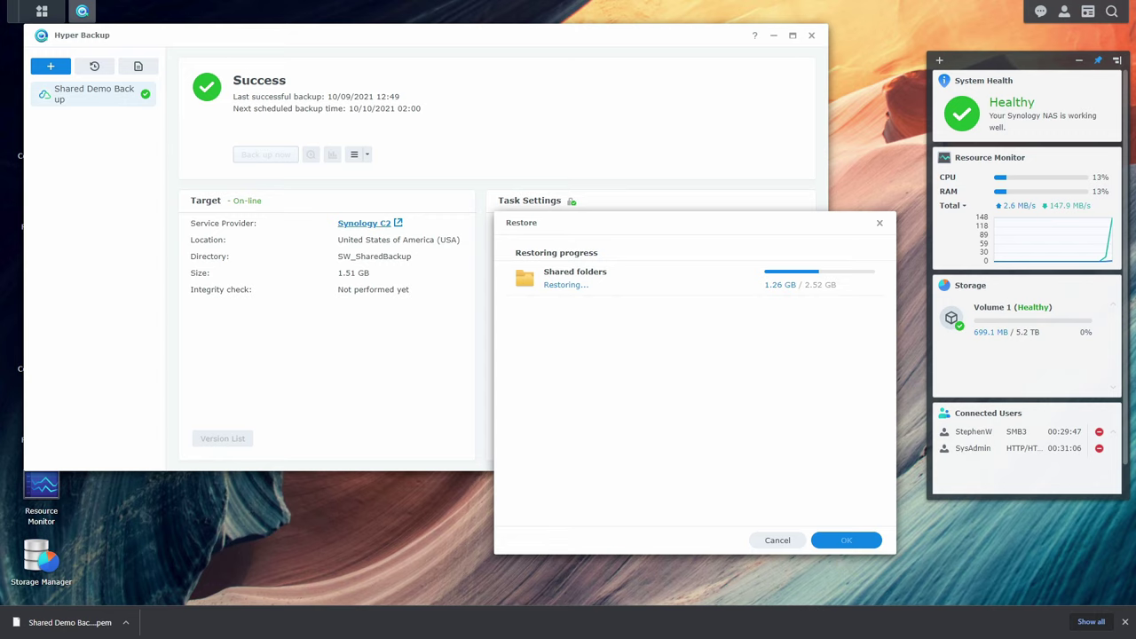
{"action": "left_click", "coordinate": [39, 499]}
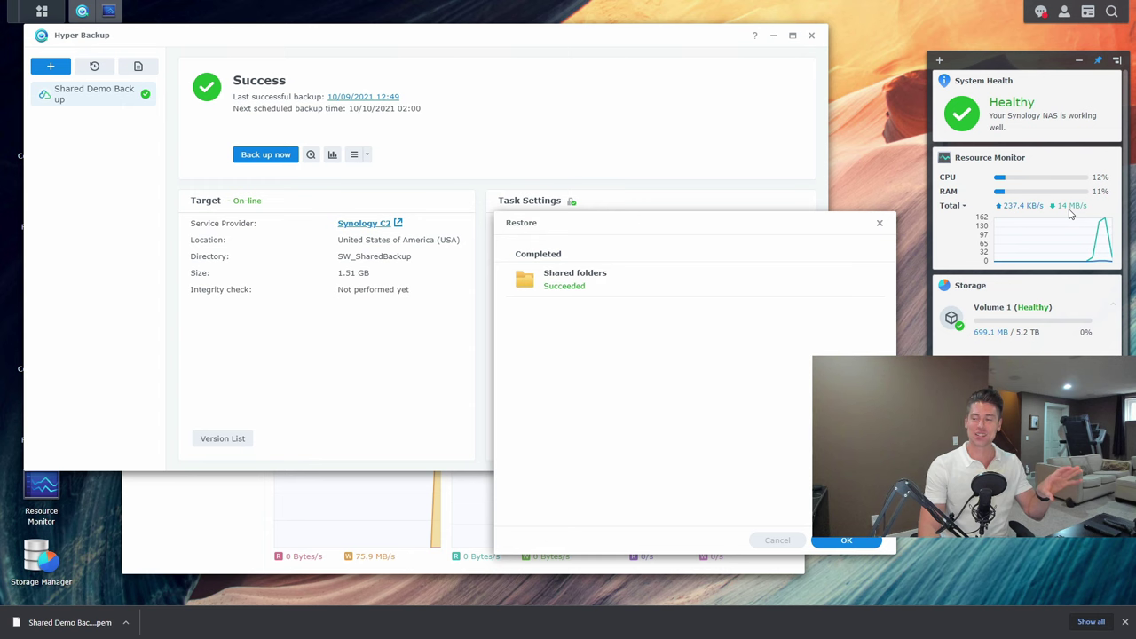
{"action": "left_click", "coordinate": [212, 518]}
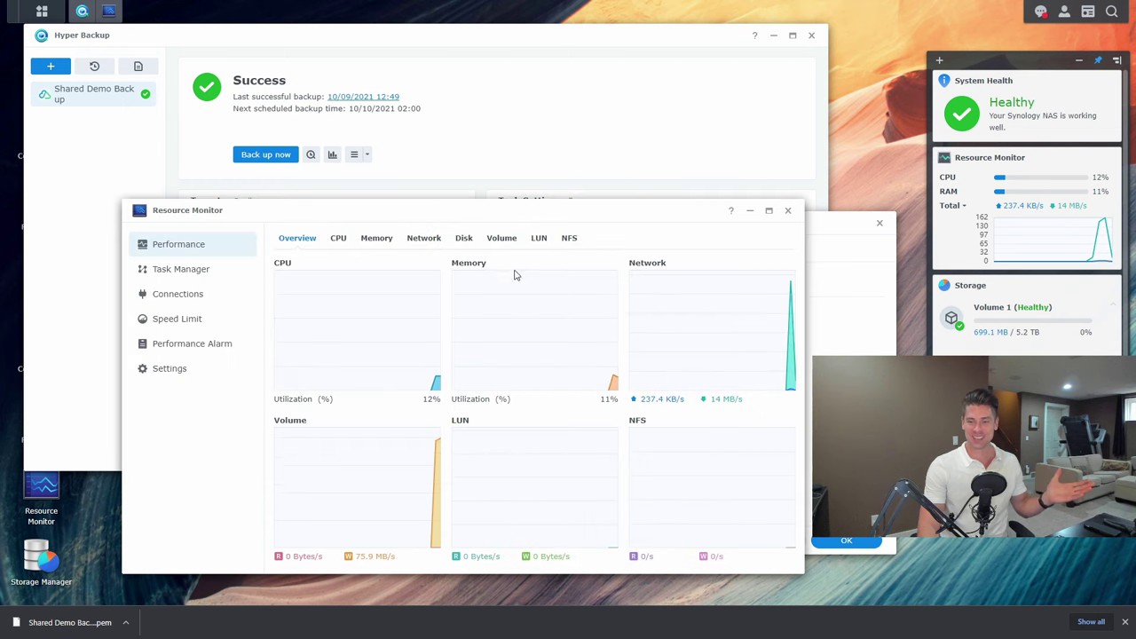
{"action": "left_click", "coordinate": [423, 238]}
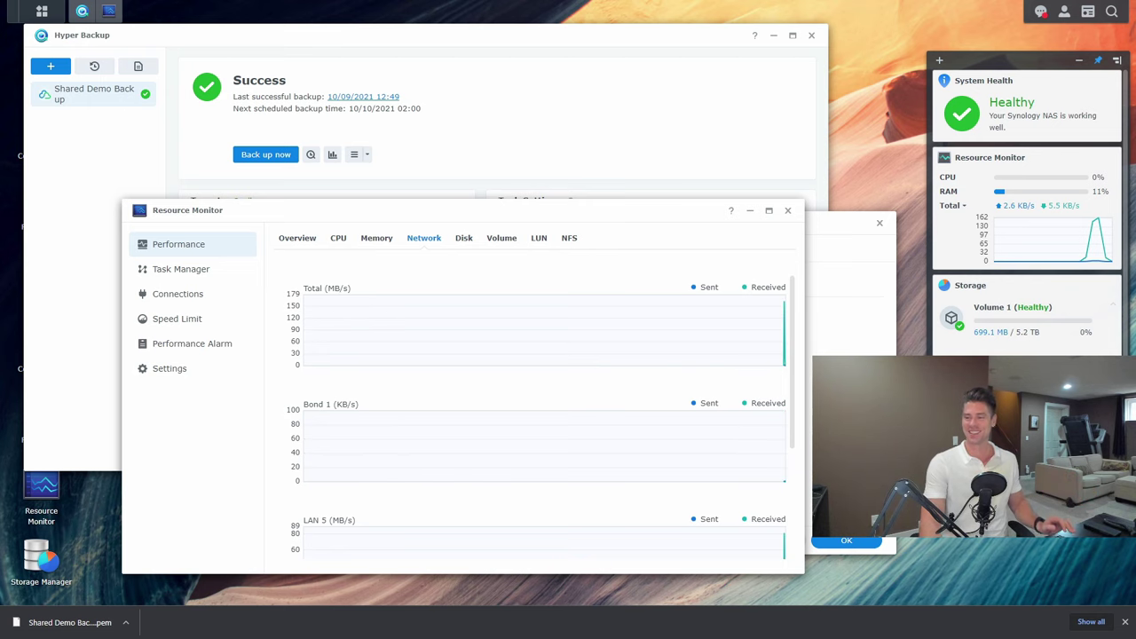
{"action": "left_click", "coordinate": [787, 210]}
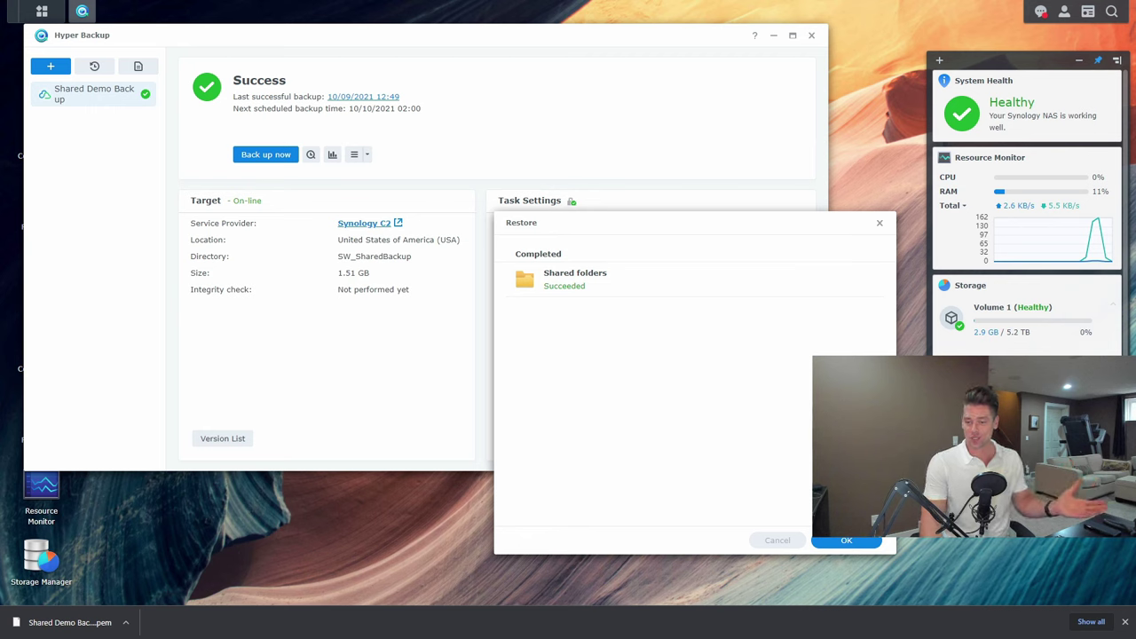
{"action": "left_click", "coordinate": [854, 541]}
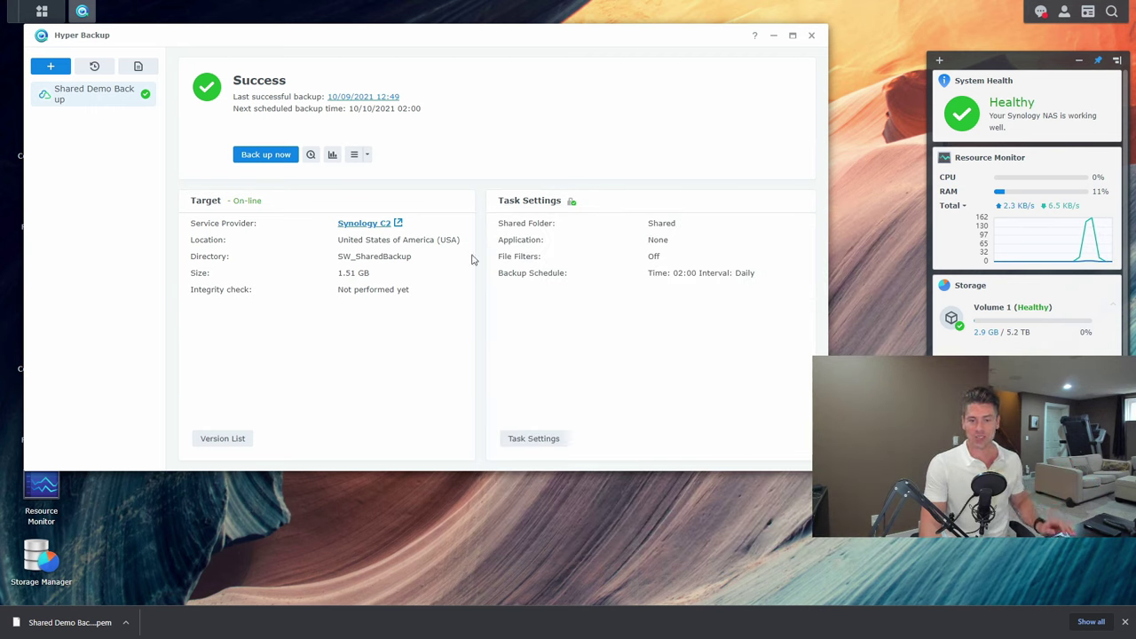
- Review the restore entries for Shared Demo Backup in the Hyper Backup log, then close the log
{"action": "left_click", "coordinate": [138, 68]}
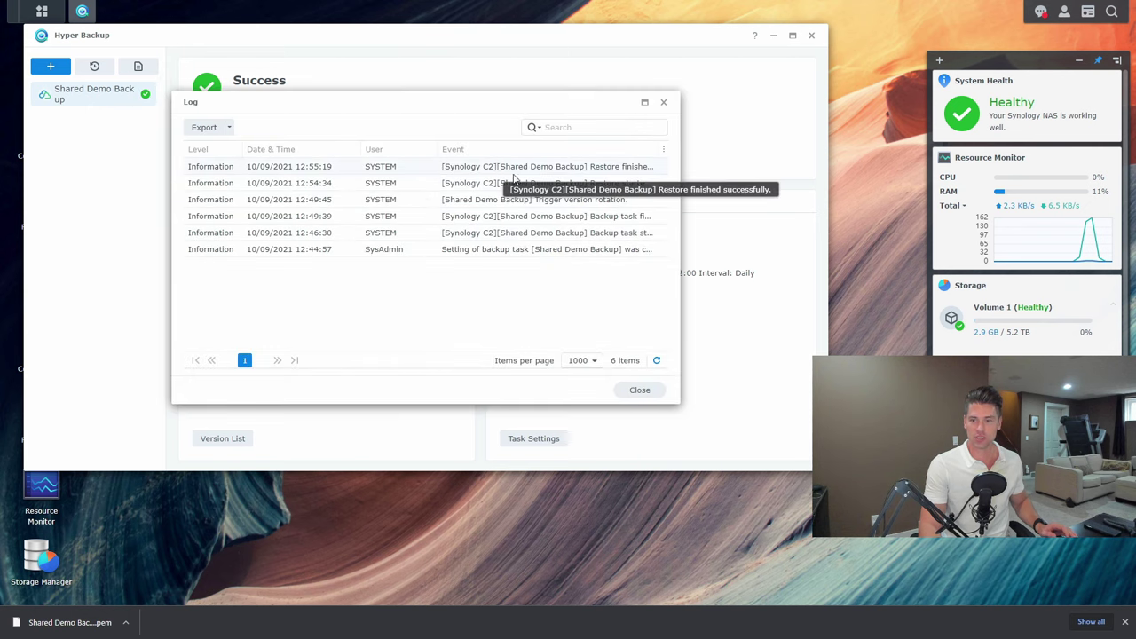
{"action": "left_click", "coordinate": [350, 183]}
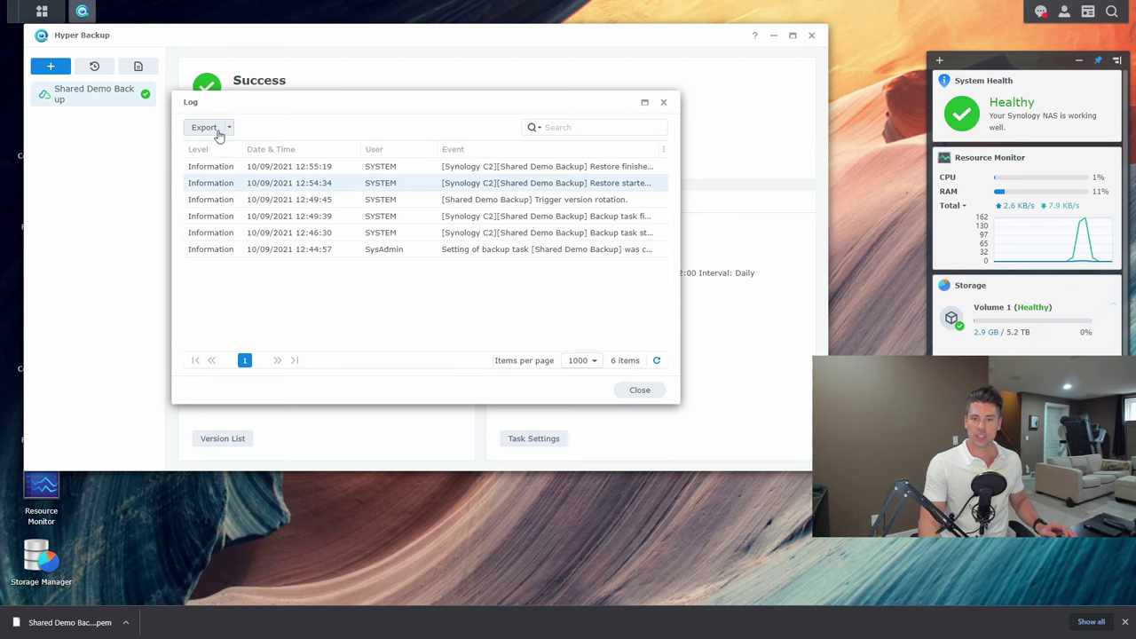
{"action": "left_click", "coordinate": [639, 390]}
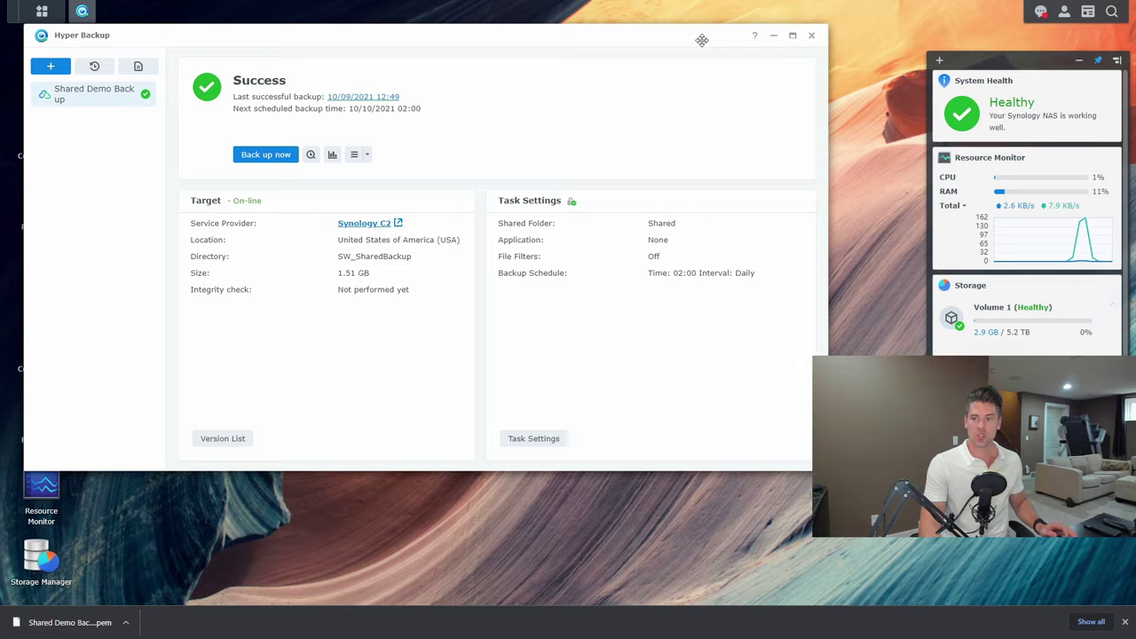
- Browse File Station to Shared > Projects > AMD S7150 X2 > Pictures and preview 20200630_105326.jpg, then close the preview
{"action": "left_click_drag", "start_coordinate": [697, 41], "coordinate": [799, 69]}
{"action": "left_click", "coordinate": [74, 226]}
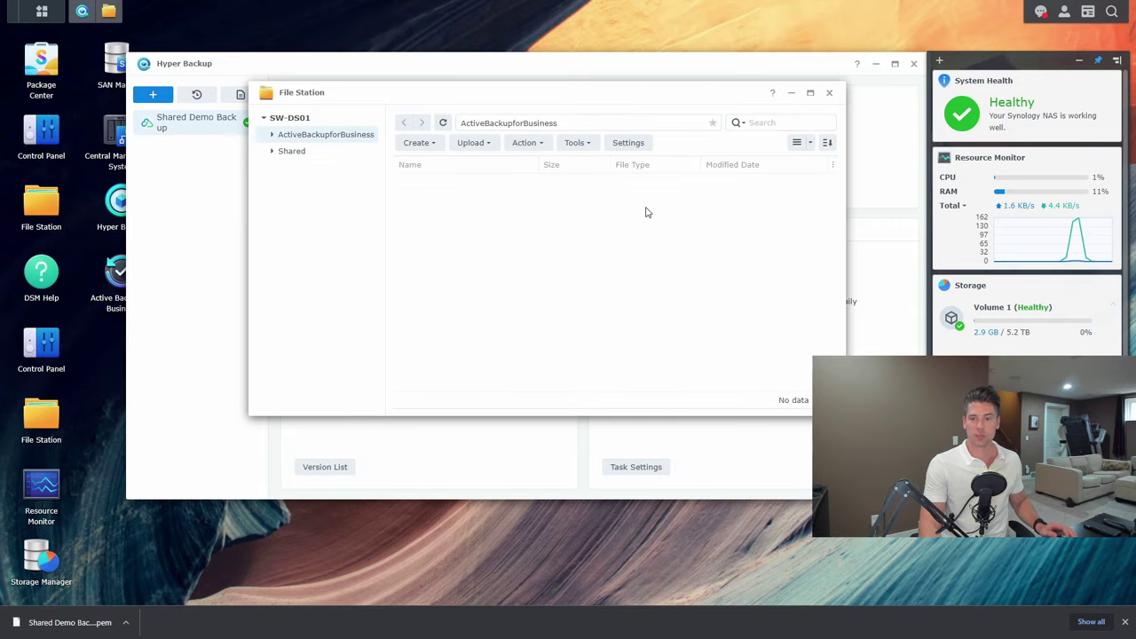
{"action": "left_click", "coordinate": [272, 151]}
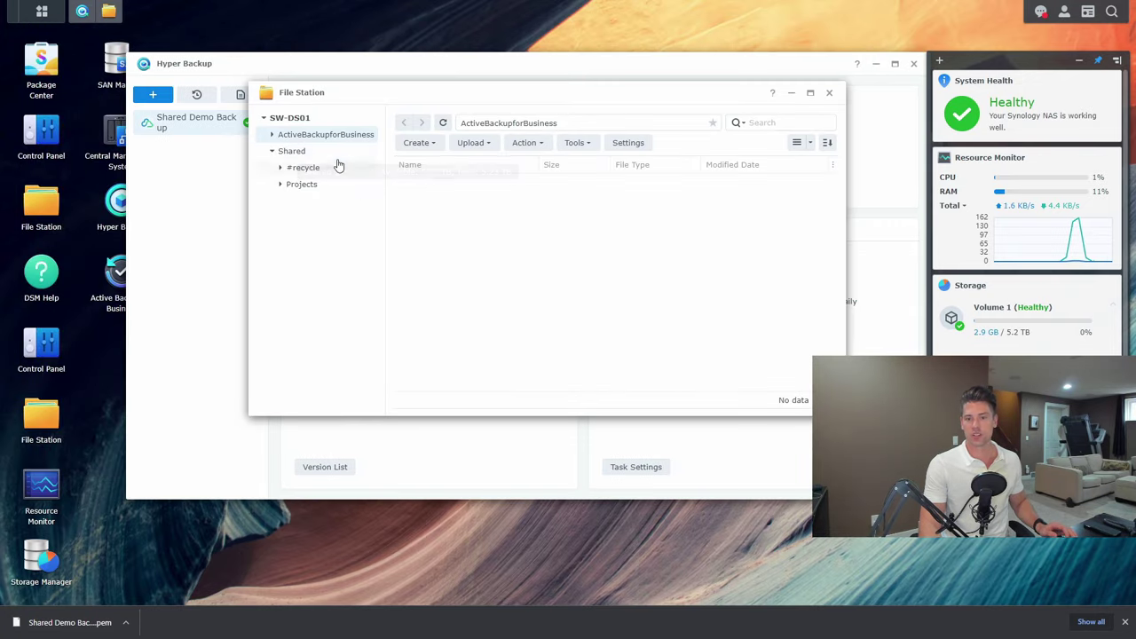
{"action": "left_click", "coordinate": [307, 152]}
{"action": "double_click", "coordinate": [443, 200]}
{"action": "double_click", "coordinate": [471, 185]}
{"action": "double_click", "coordinate": [469, 202]}
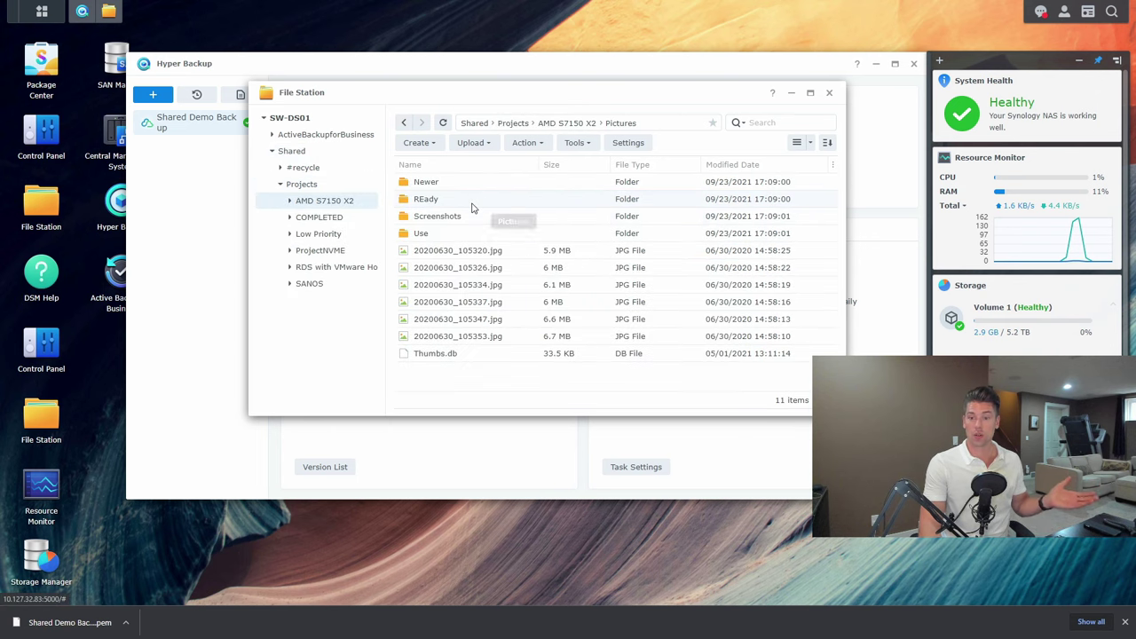
{"action": "double_click", "coordinate": [454, 270]}
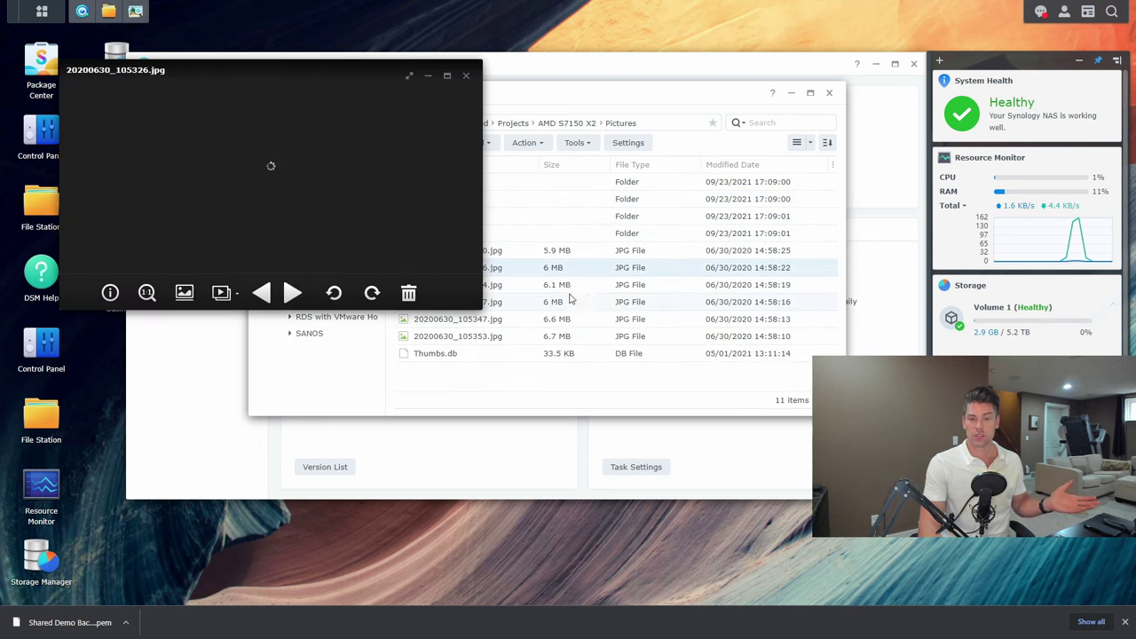
{"action": "left_click", "coordinate": [467, 78]}
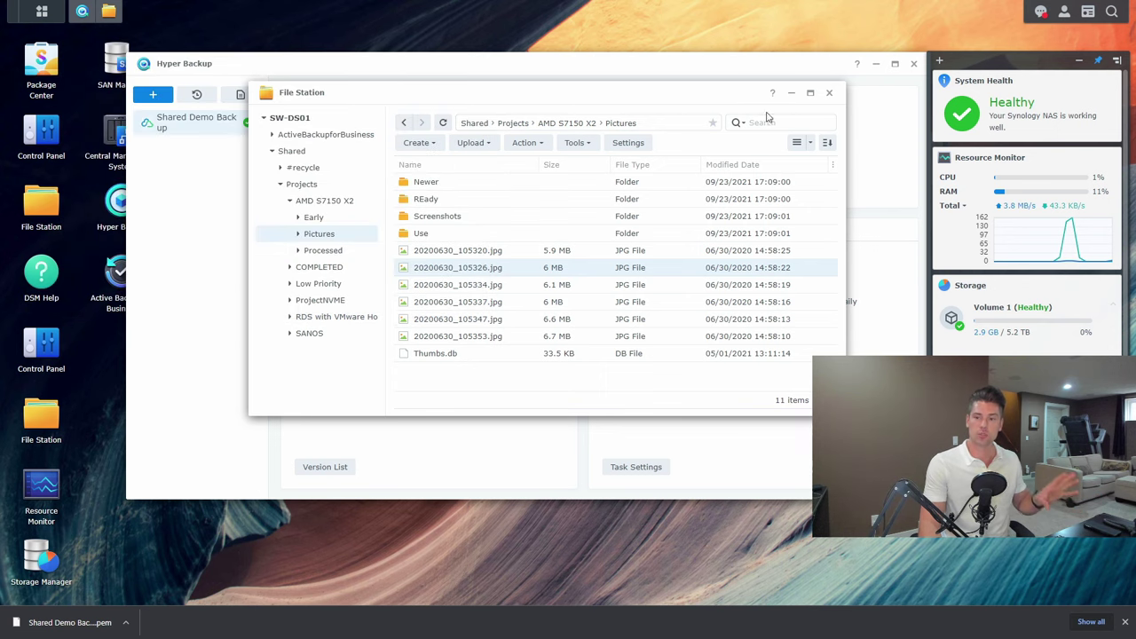